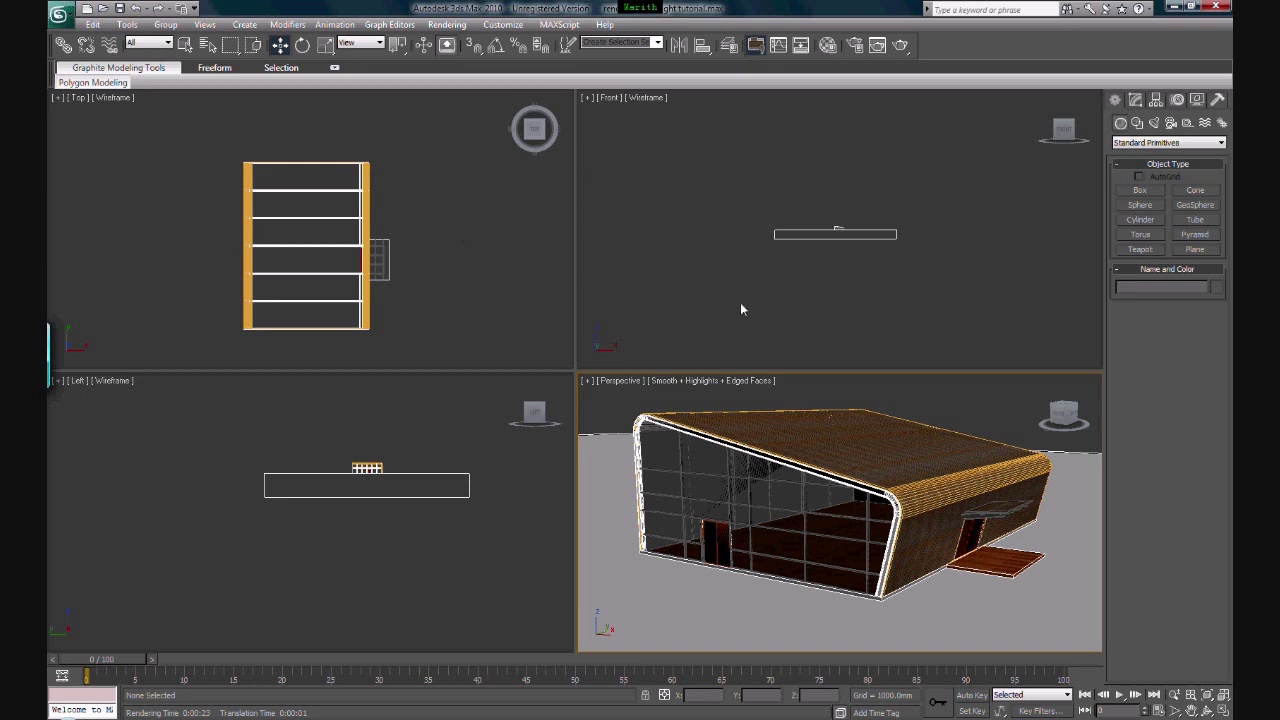
Create a Target camera in the Top view from beyond the building's lower corner, aimed toward the glazed front
mouse_move(500, 65)
left_click(1171, 123)
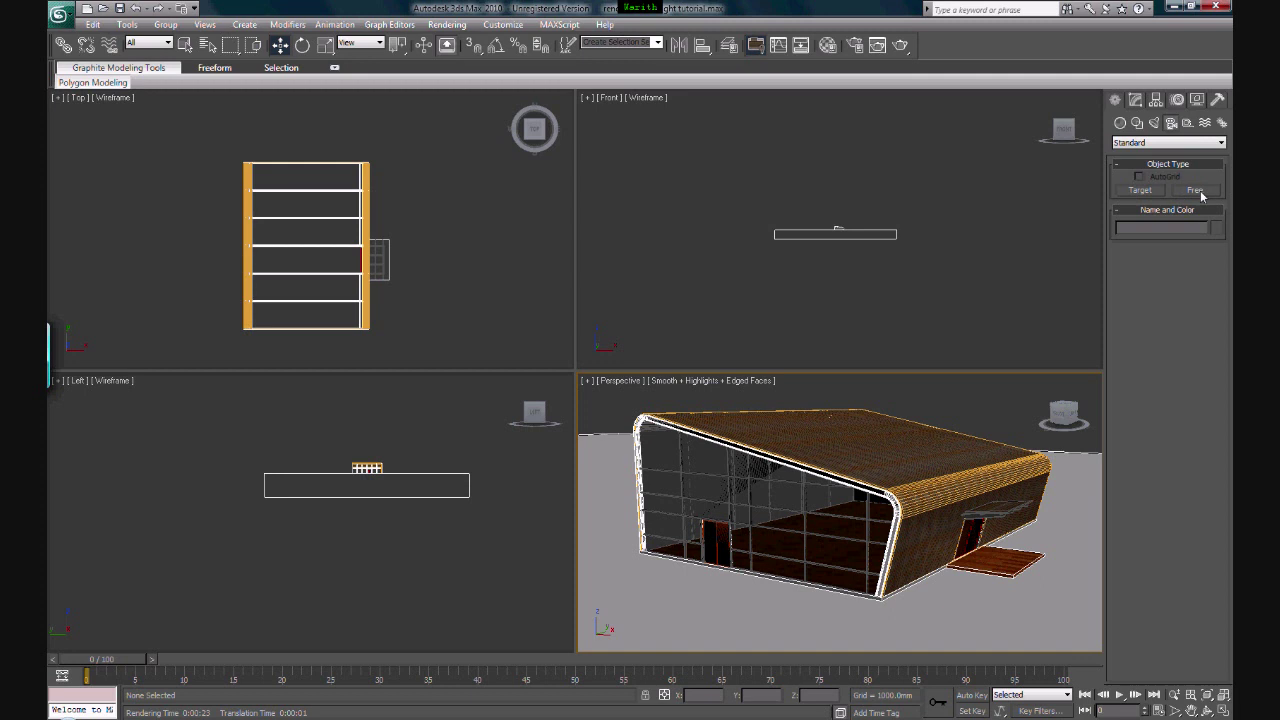
left_click(1141, 190)
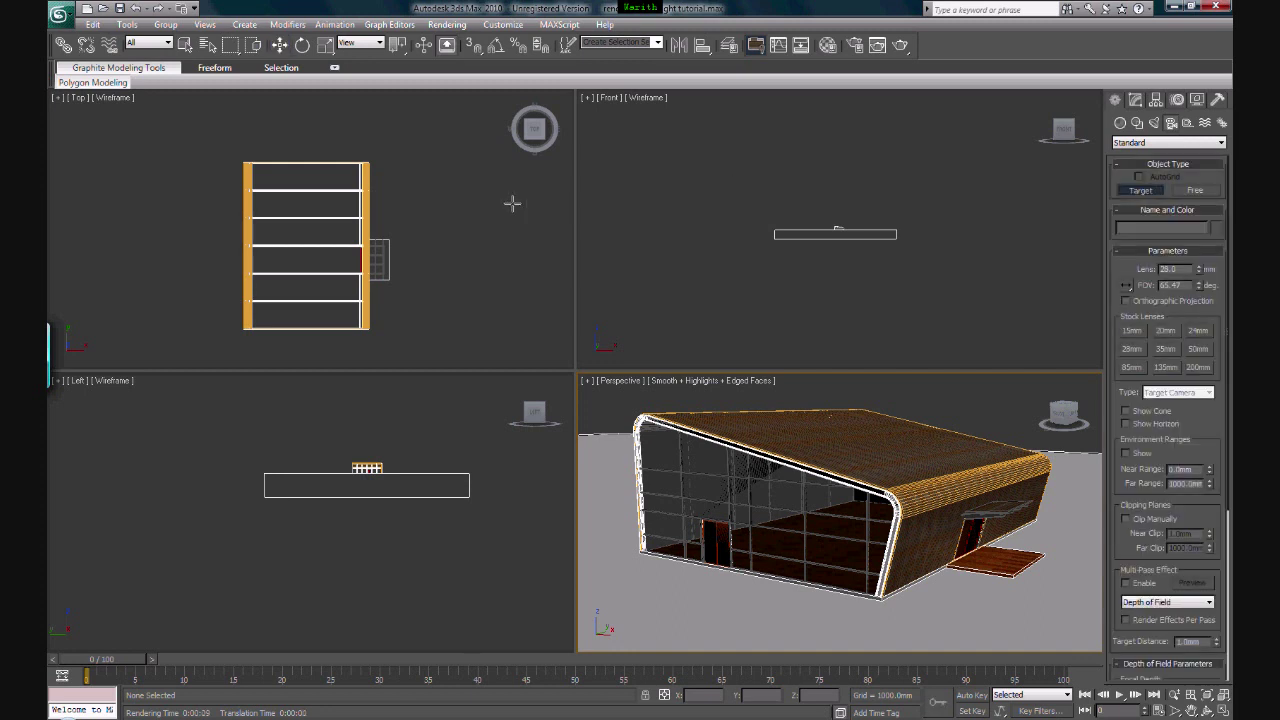
middle_click_drag(387, 227, 411, 176)
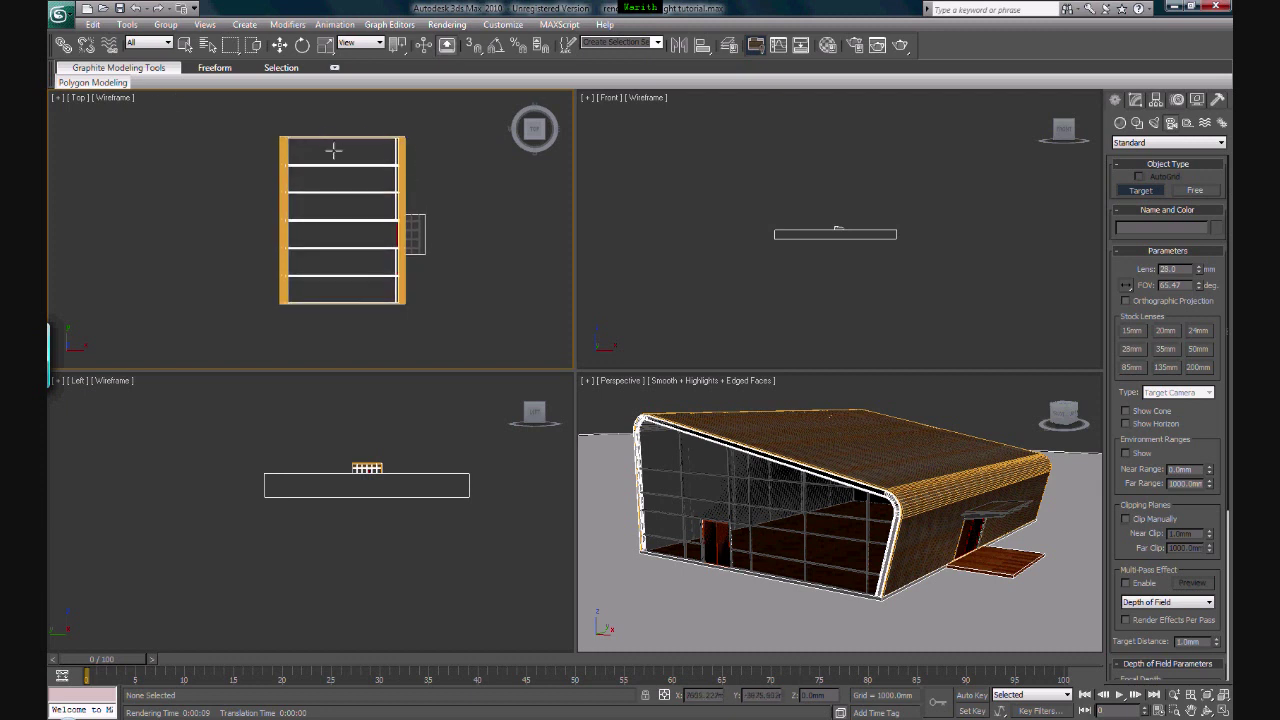
middle_click_drag(400, 282, 339, 214)
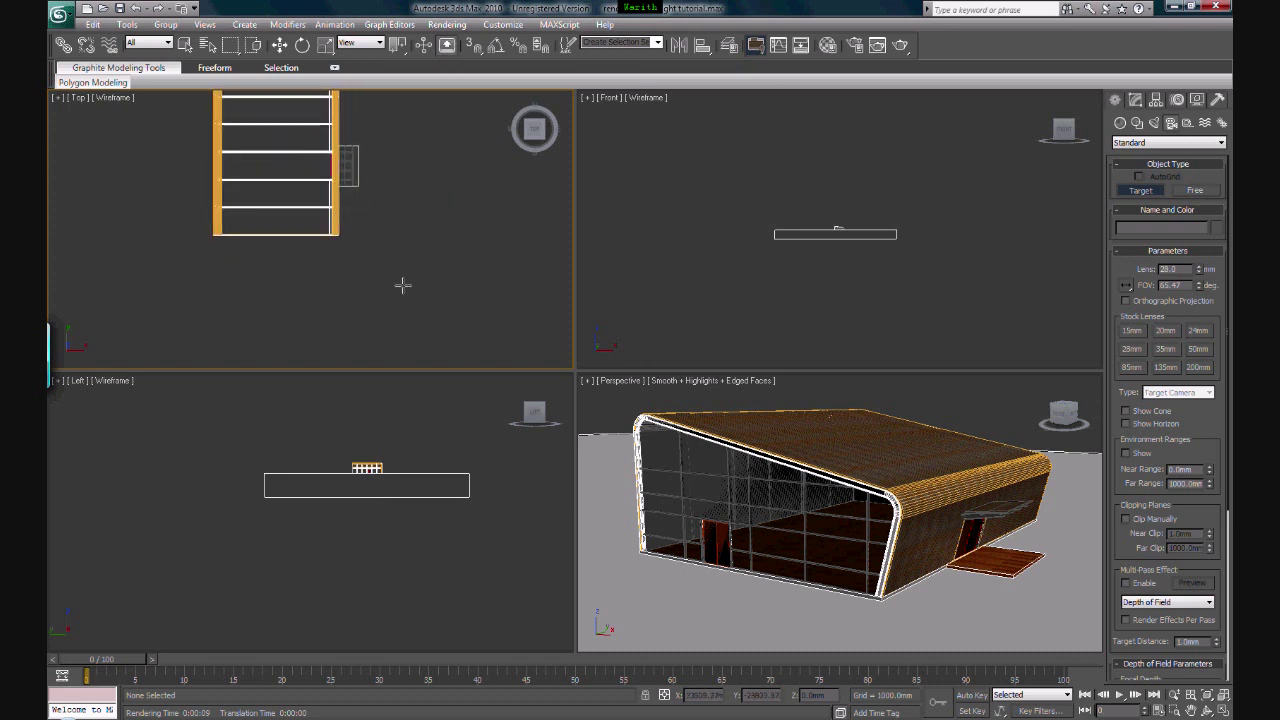
middle_click_drag(417, 309, 397, 280)
left_click_drag(408, 300, 318, 215)
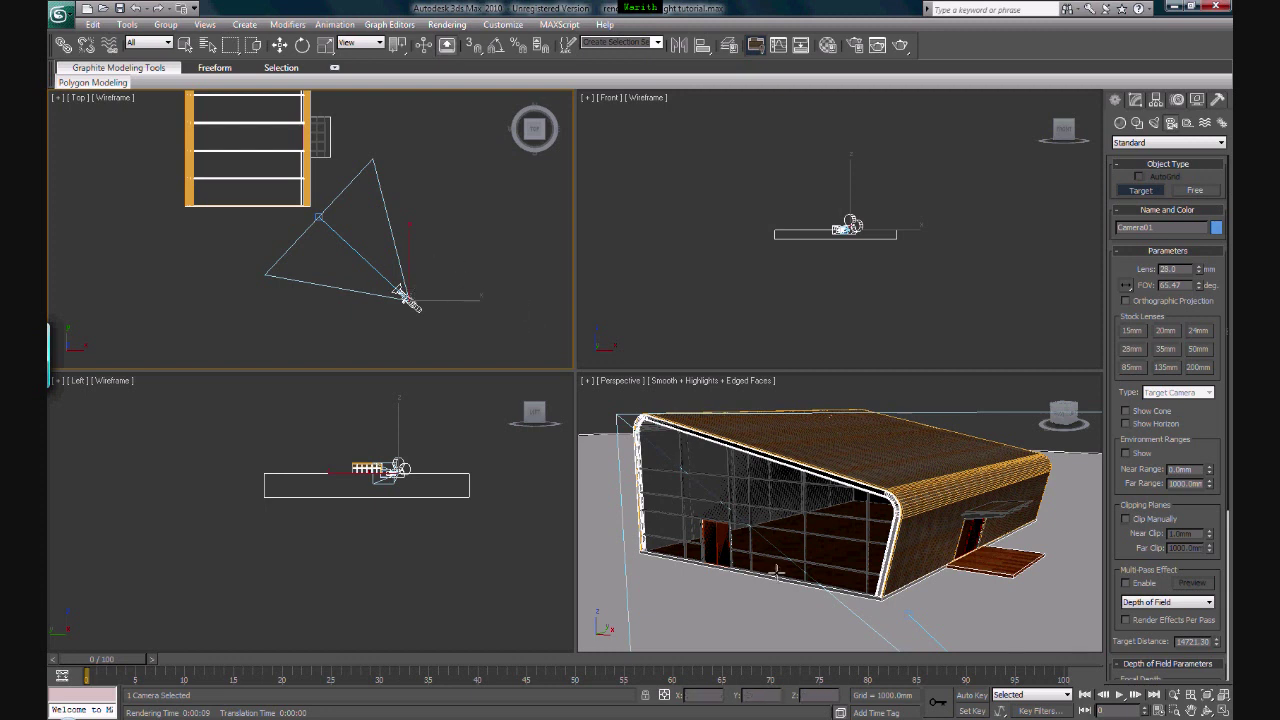
Examine the new camera beside the building in the Perspective view and switch to the Move tool with nothing selected
right_click(794, 543)
scroll(798, 540, "down", 5)
scroll(798, 541, "down", 1)
scroll(805, 530, "up", 6)
scroll(818, 520, "down", 6)
right_click(414, 243)
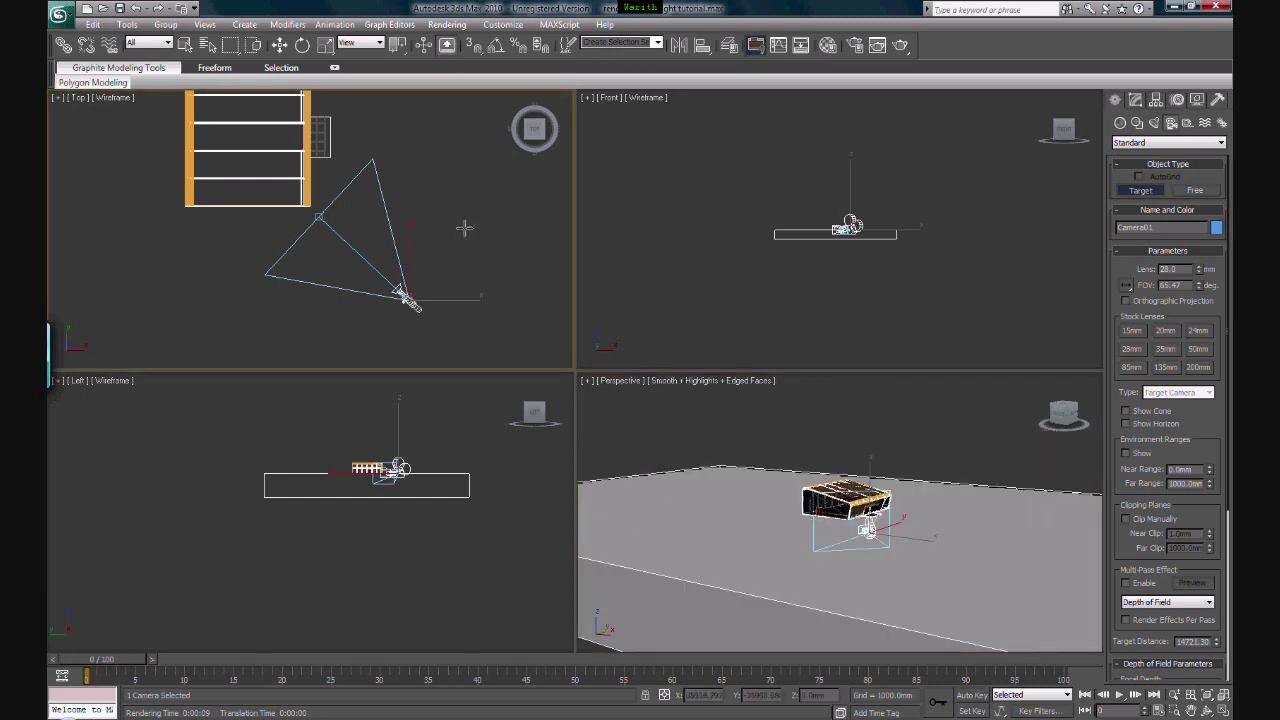
key("w")
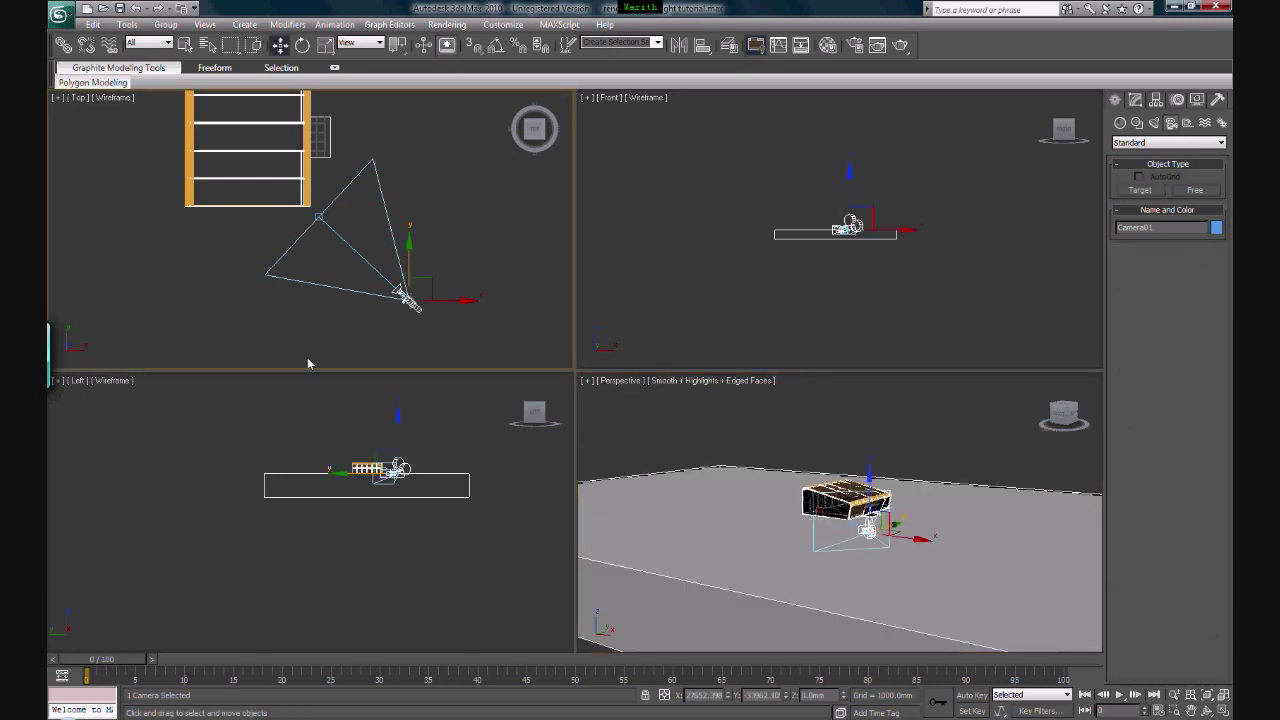
right_click(912, 517)
scroll(910, 518, "up", 6)
scroll(910, 518, "down", 6)
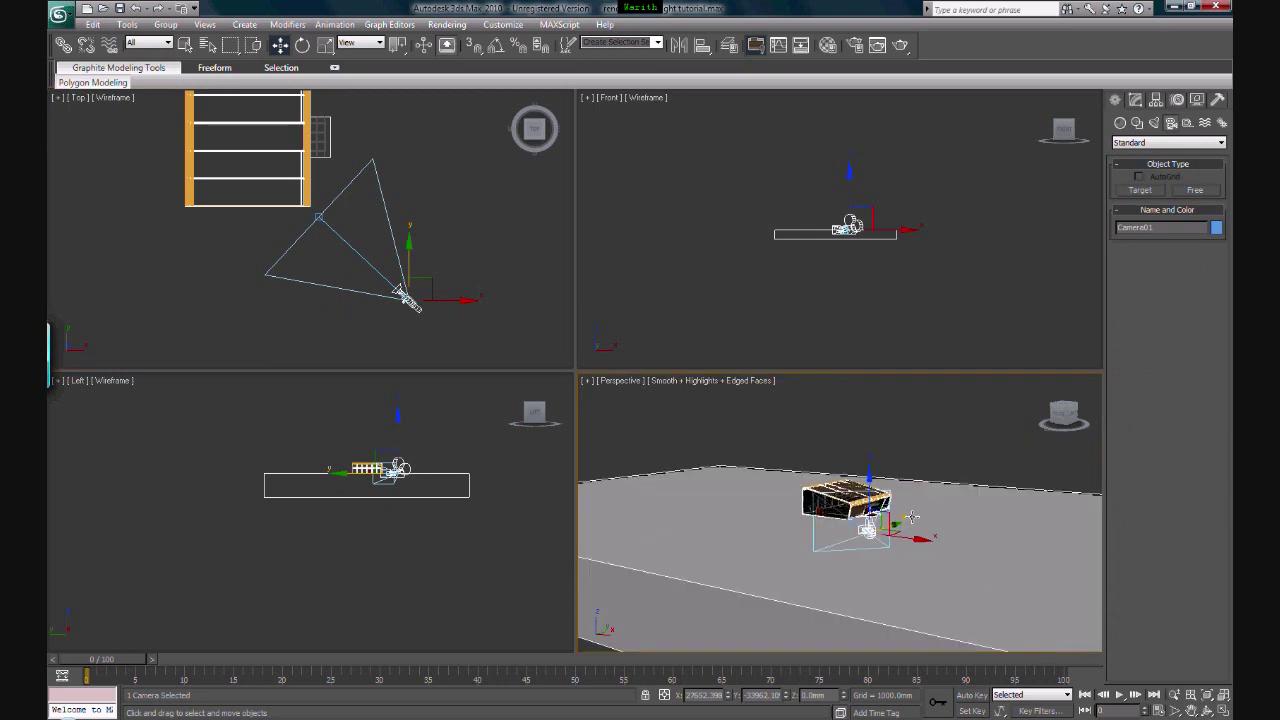
left_click(475, 246)
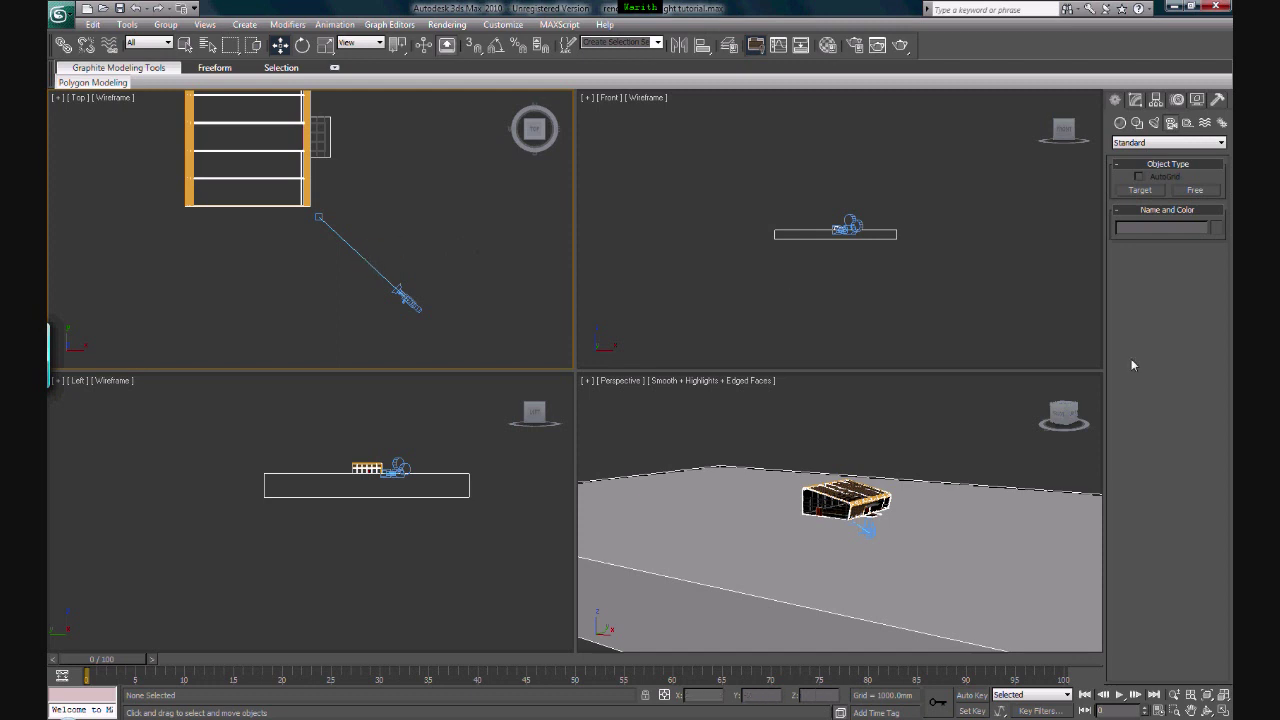
Move the camera and its target together slightly away from the building in the Top view
left_click(366, 261)
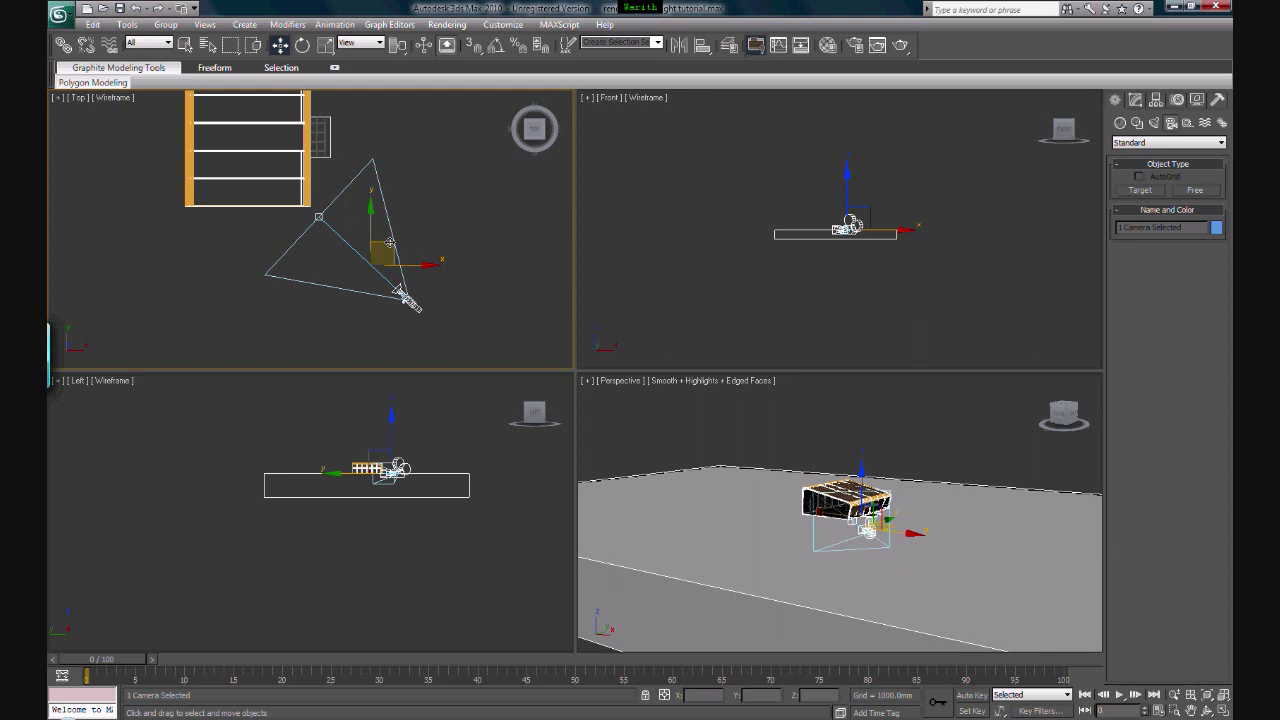
mouse_move(390, 241)
left_mouse_down()
mouse_move(412, 229)
mouse_move(383, 247)
left_mouse_up()
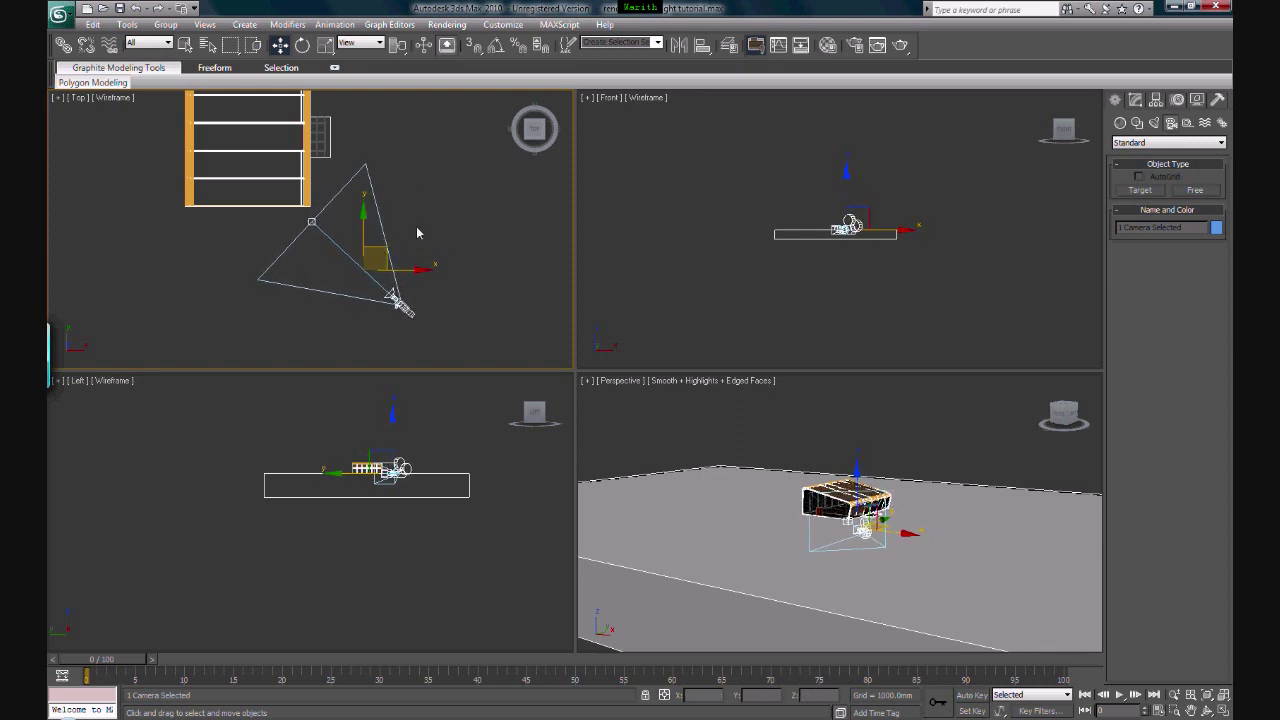
left_click(418, 233)
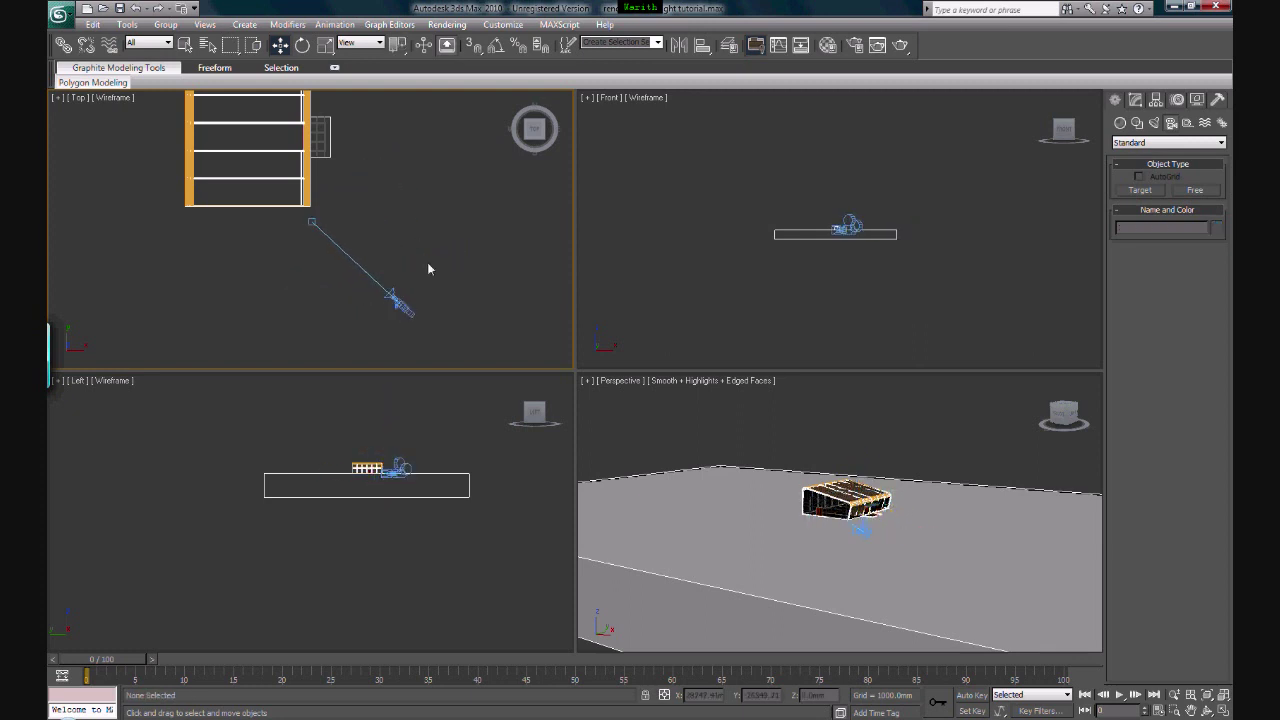
Reposition the camera and its target separately in the Top view to aim at the building's front corner
left_click(406, 310)
mouse_move(408, 312)
left_mouse_down()
mouse_move(424, 263)
mouse_move(392, 328)
left_mouse_up()
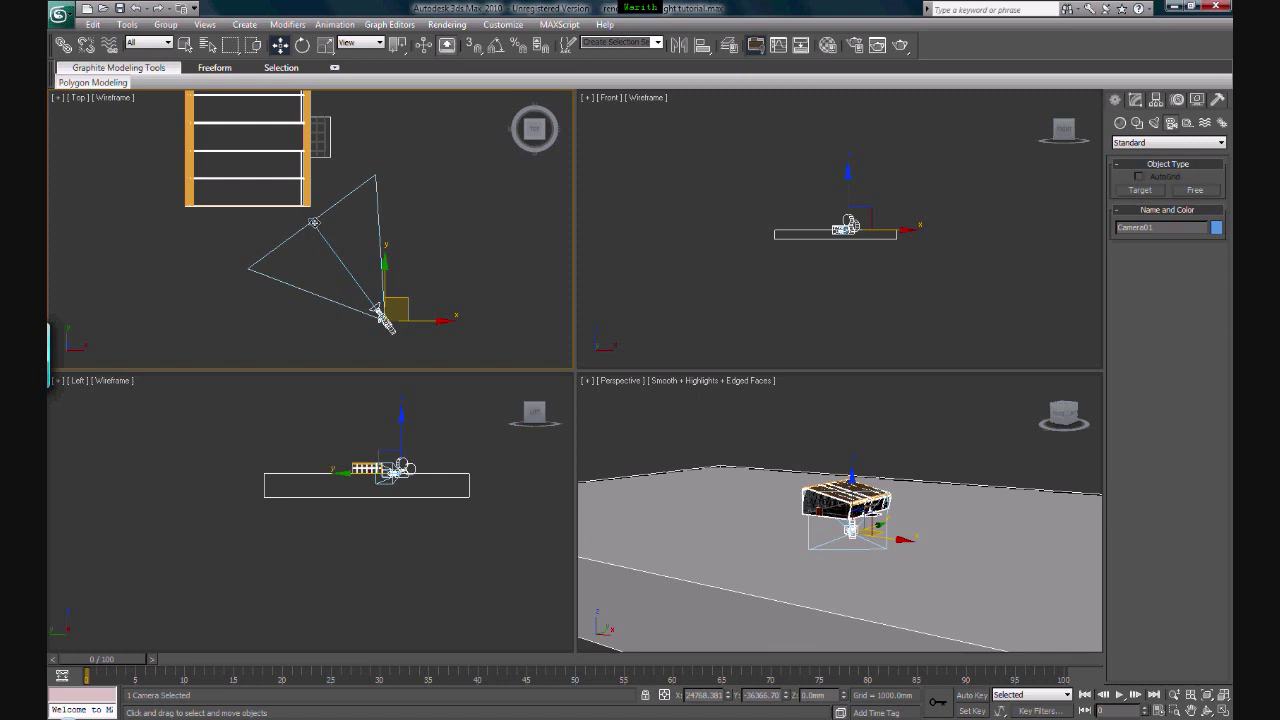
left_click(313, 221)
left_click_drag(320, 212, 347, 209)
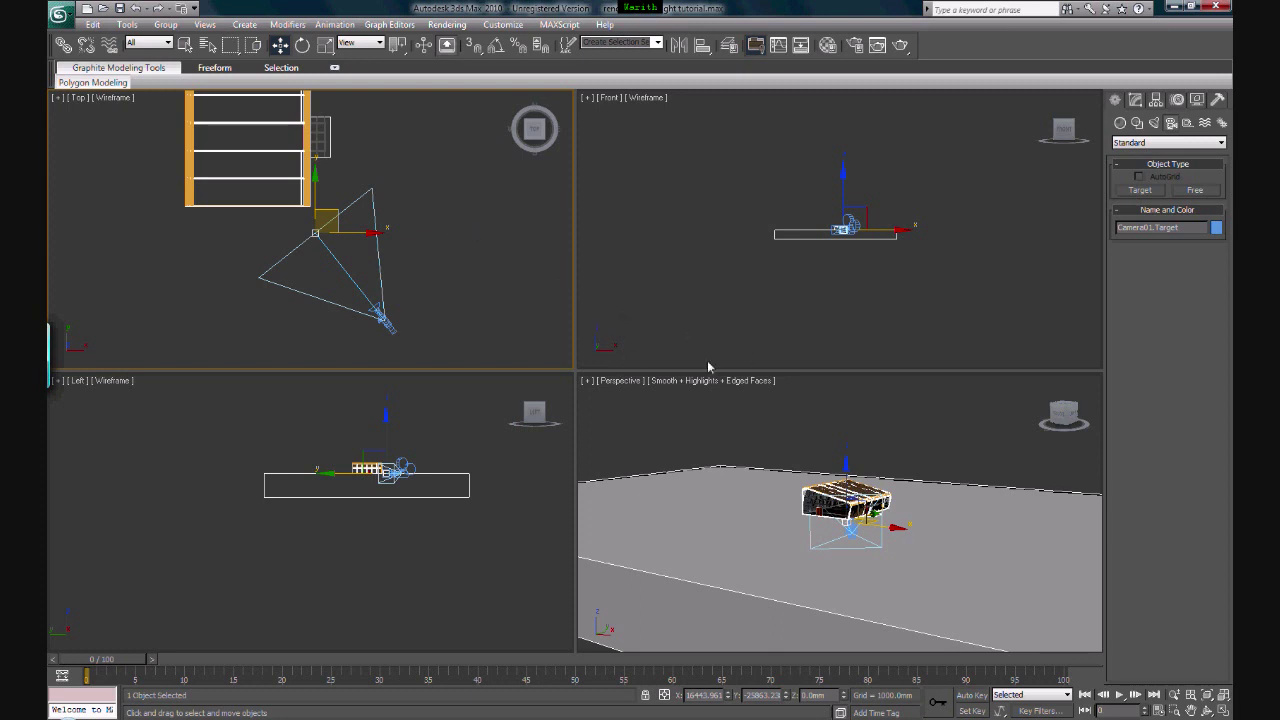
Change the Perspective viewport to show the view from Camera01
left_click(626, 401)
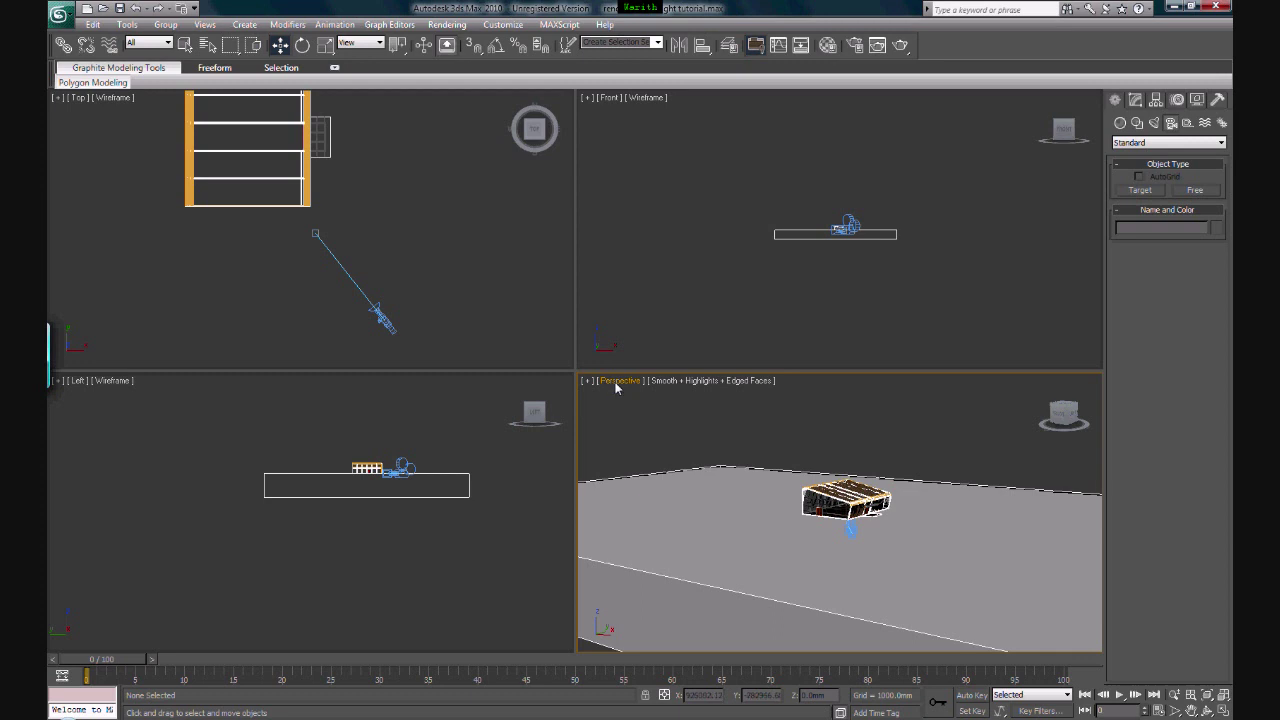
left_click(616, 388)
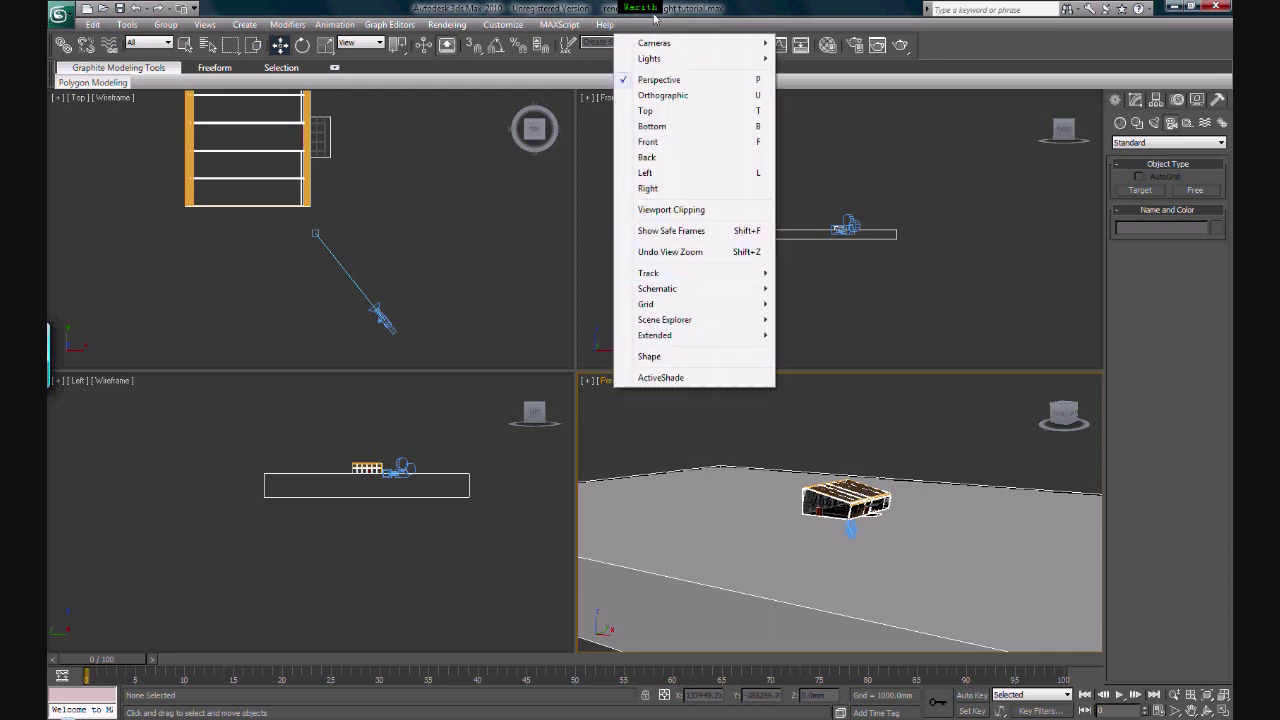
mouse_move(669, 48)
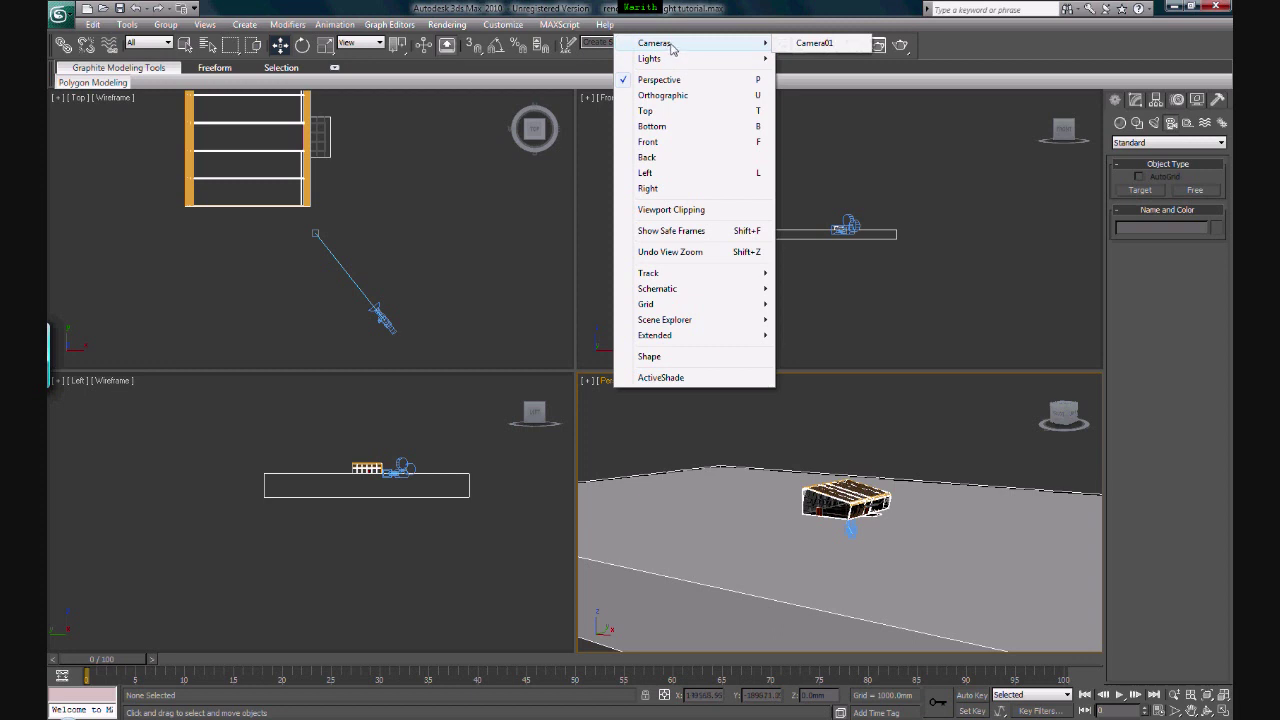
mouse_move(743, 48)
left_click(800, 44)
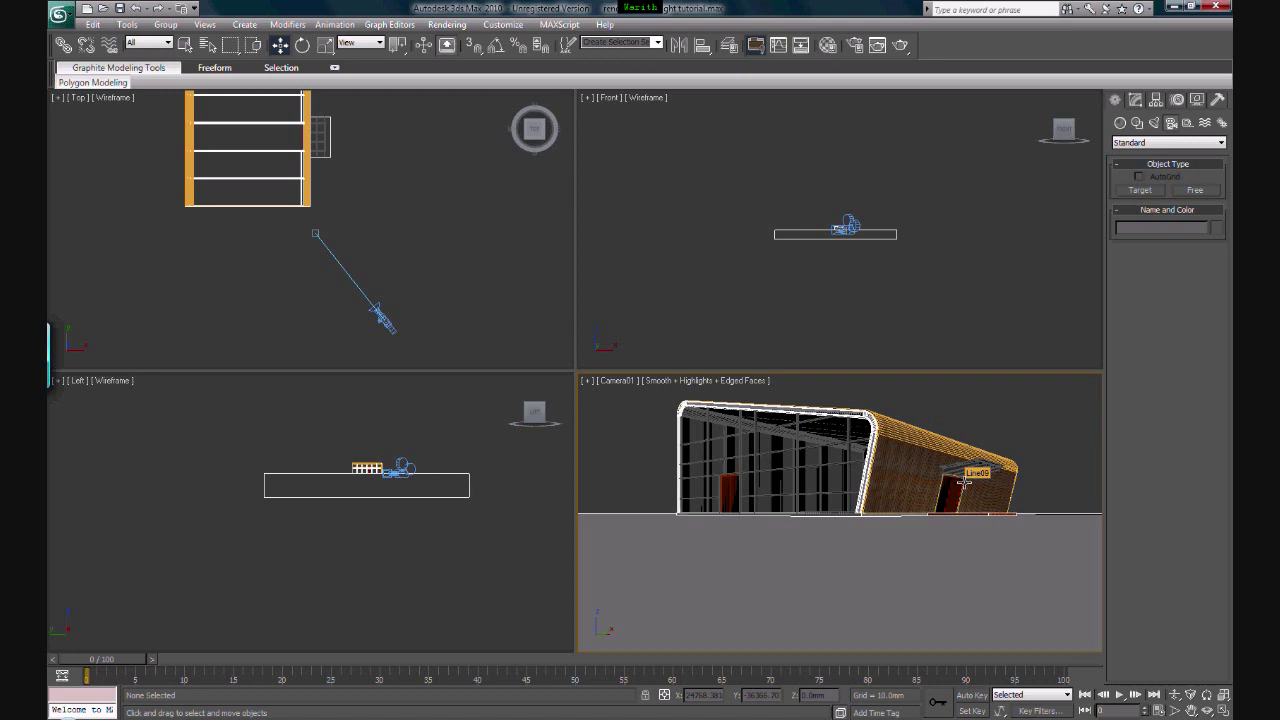
Raise the camera body to about 3600 mm above the ground in the Left view
left_click(386, 322)
right_click(386, 468)
scroll(386, 468, "up", 3)
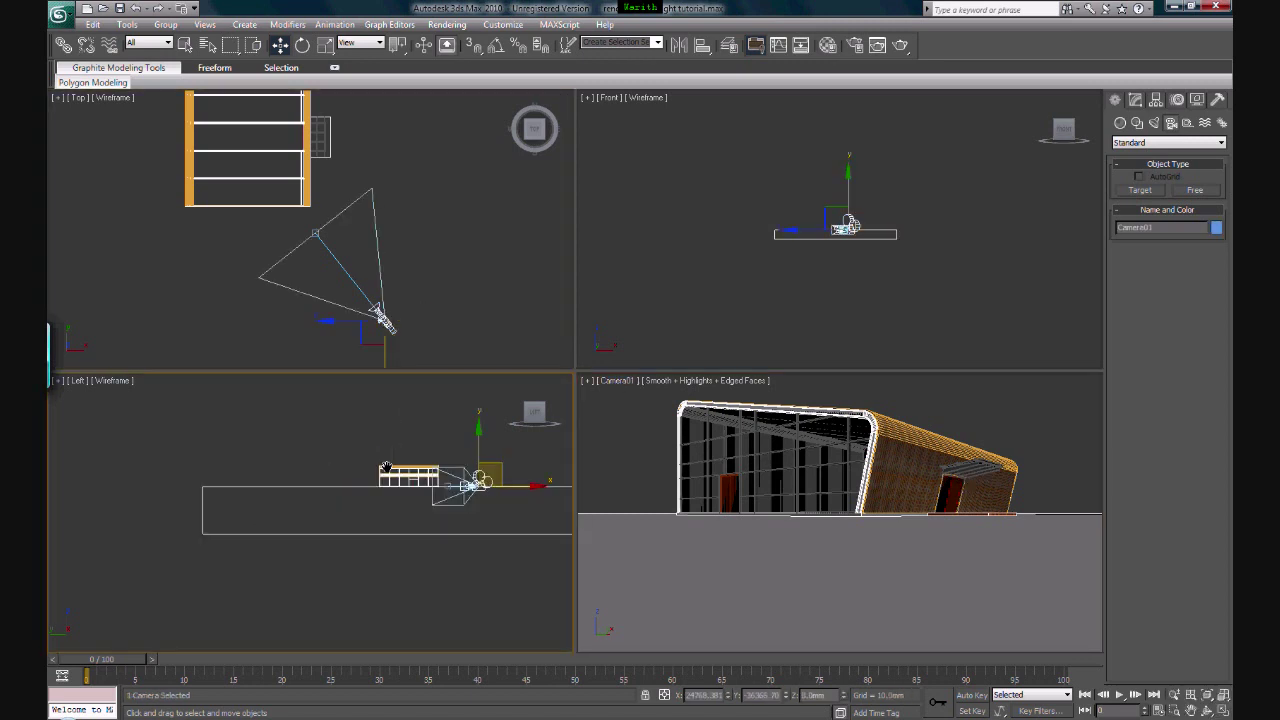
mouse_move(386, 468)
middle_mouse_down()
mouse_move(373, 520)
mouse_move(387, 482)
middle_mouse_up()
scroll(373, 520, "up", 2)
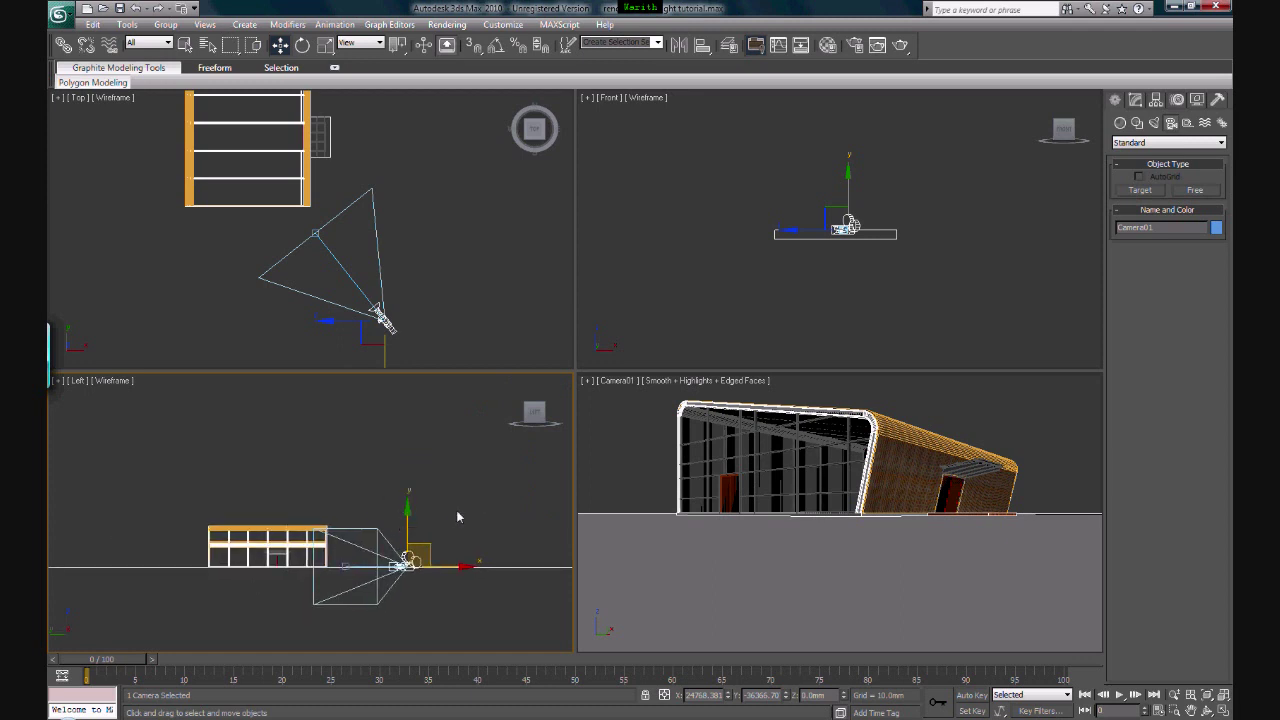
left_click_drag(408, 519, 409, 497)
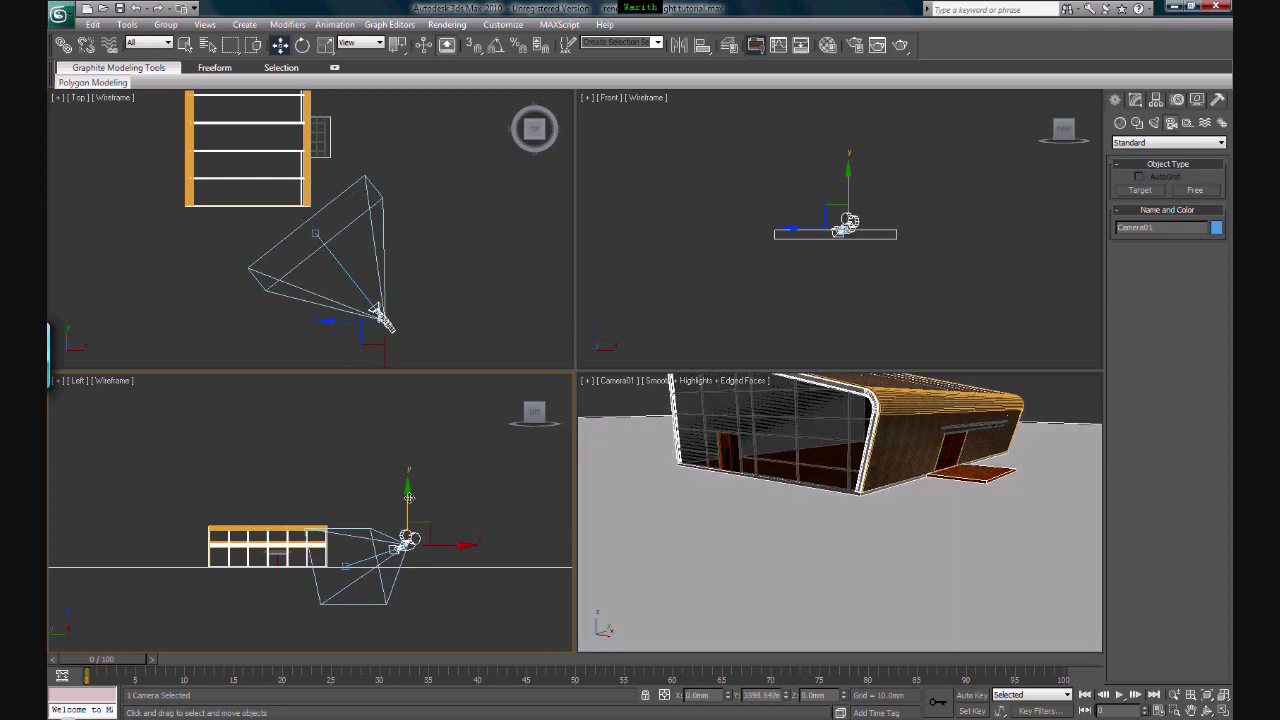
Raise the camera target in the Left view to nearly the camera's height so the whole building is framed
left_click(345, 486)
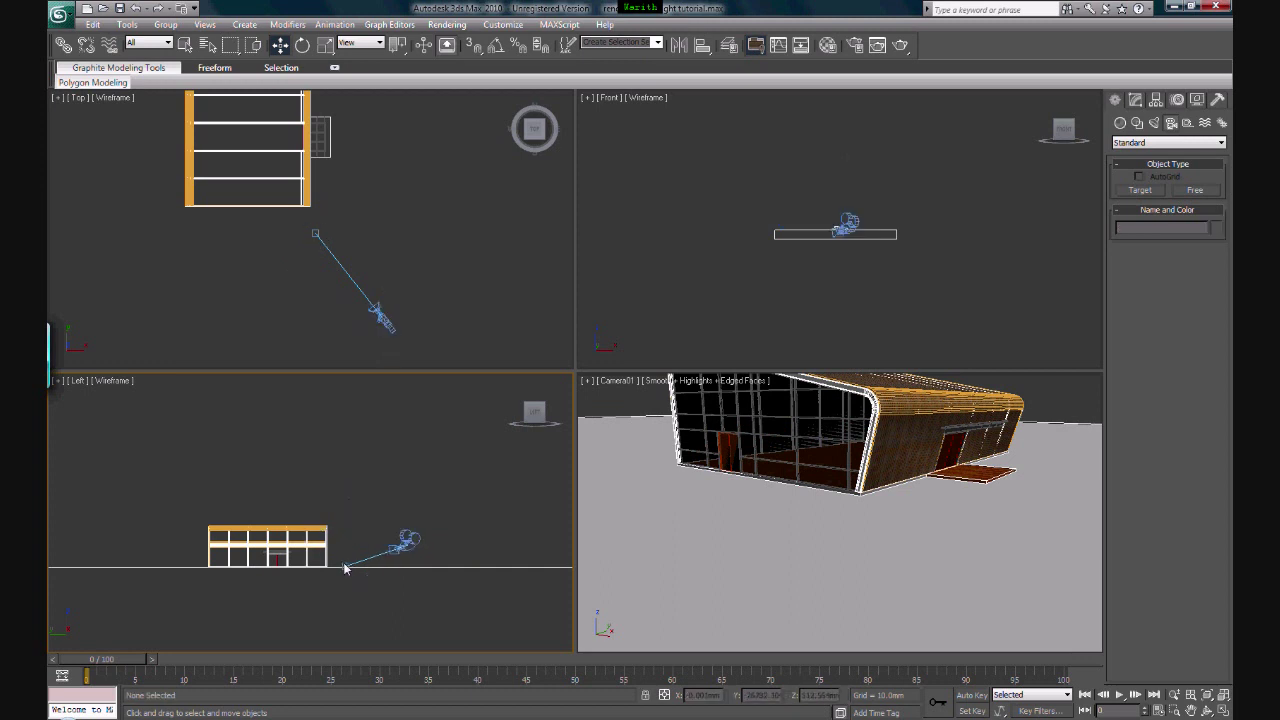
left_click(344, 565)
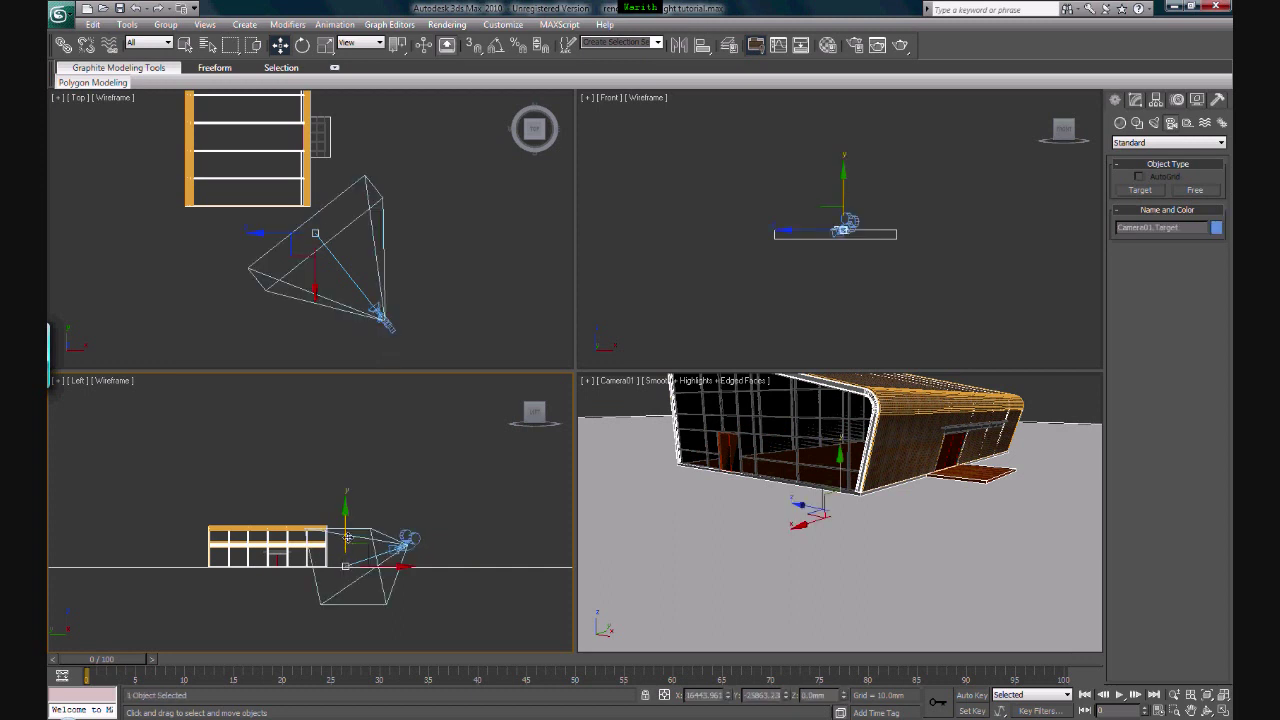
left_click_drag(347, 537, 350, 520)
left_click(964, 404)
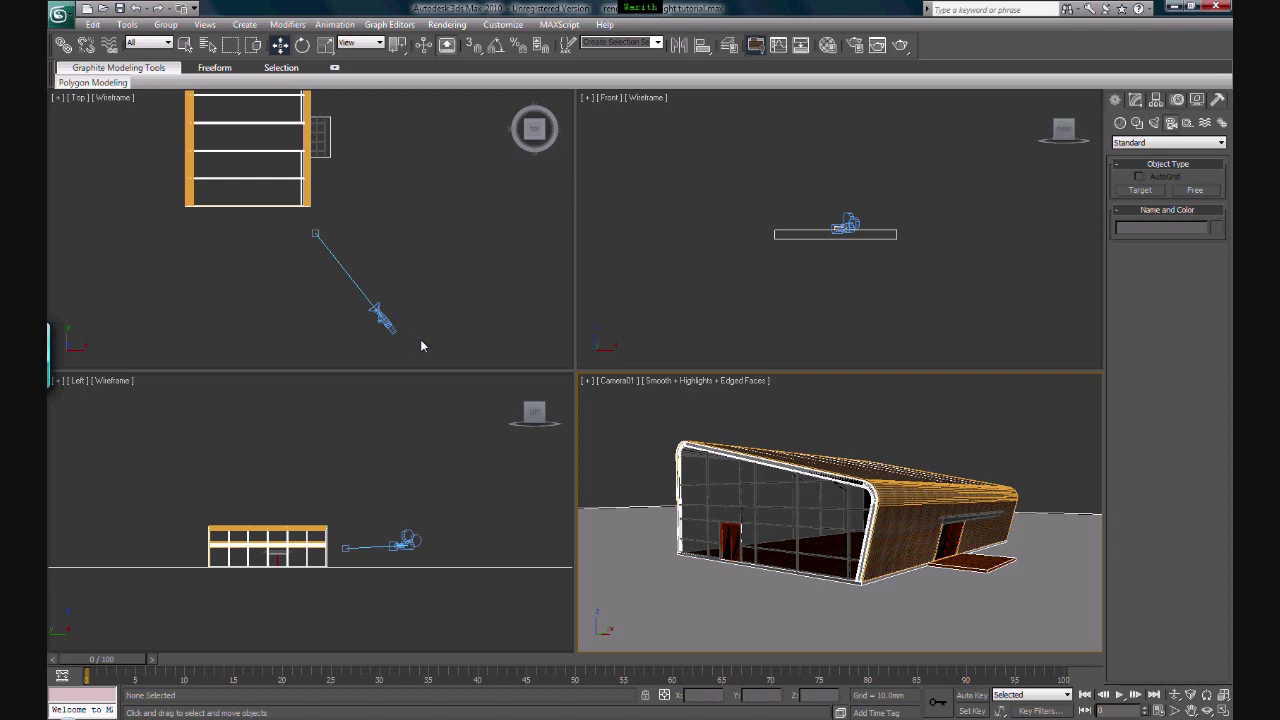
Select the camera body and review its editable lens, clipping and depth of field parameters
left_click(391, 328)
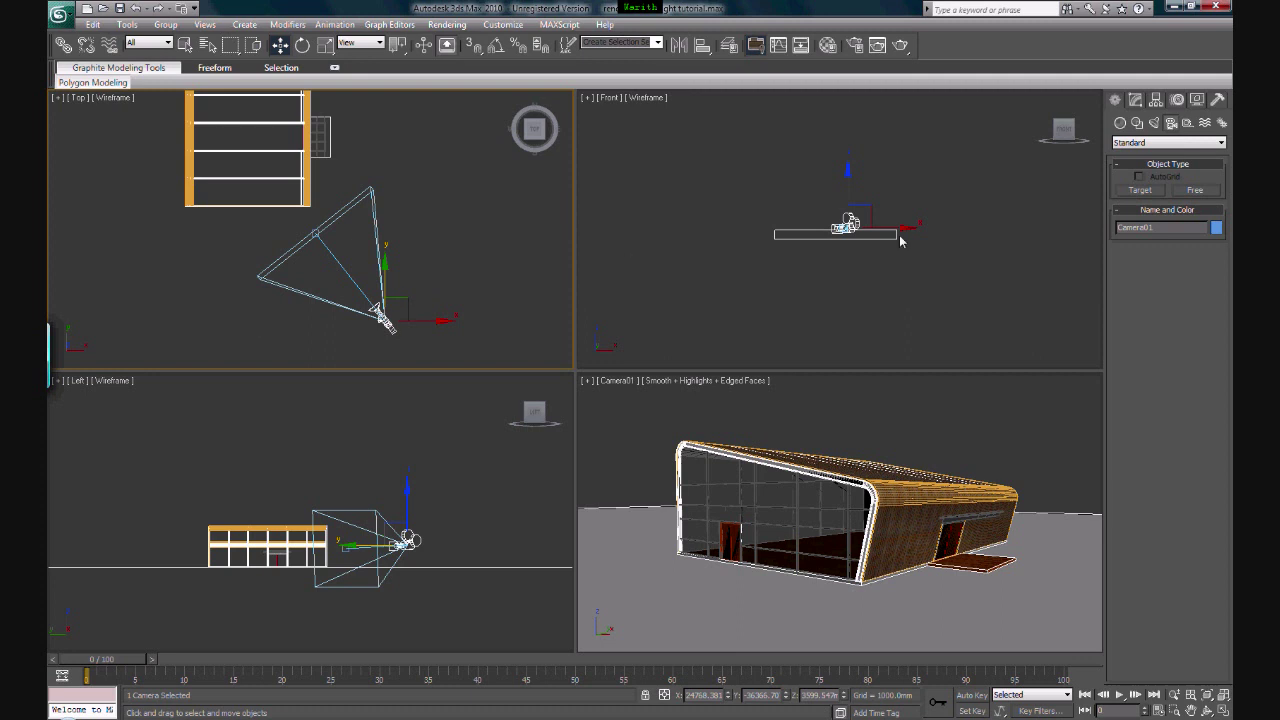
left_click(1141, 100)
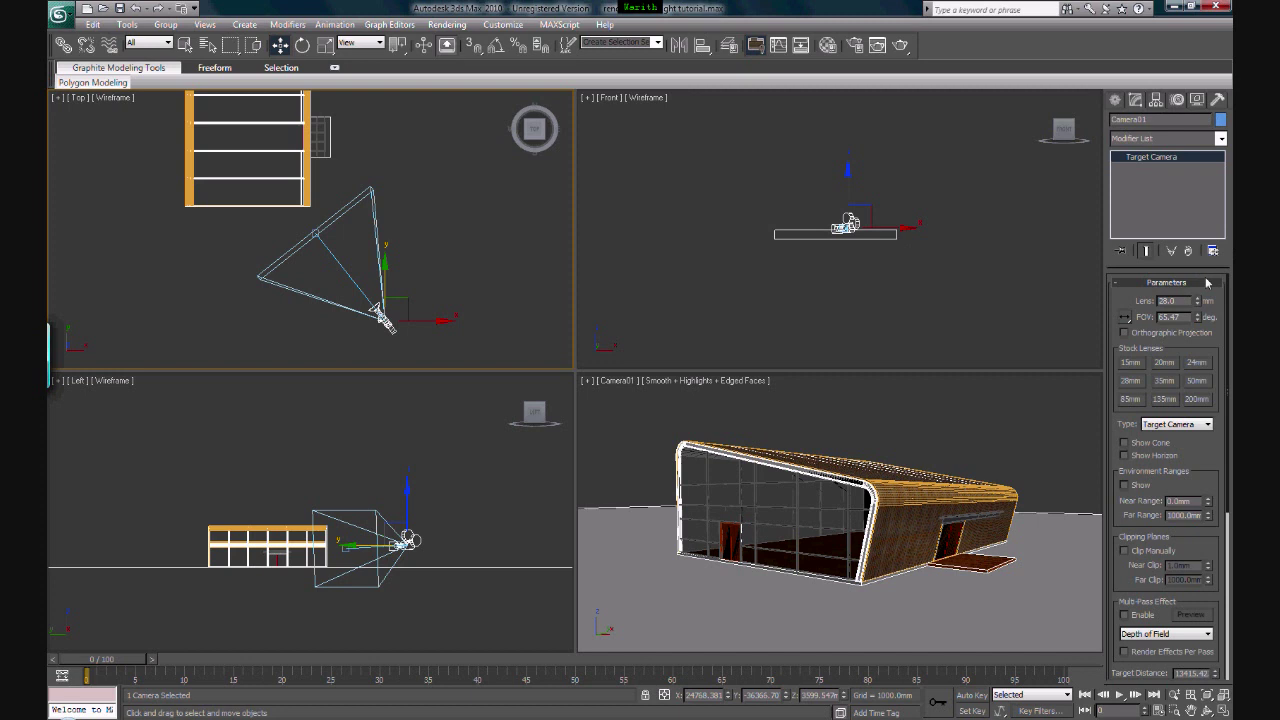
scroll(1228, 335, "down", 5)
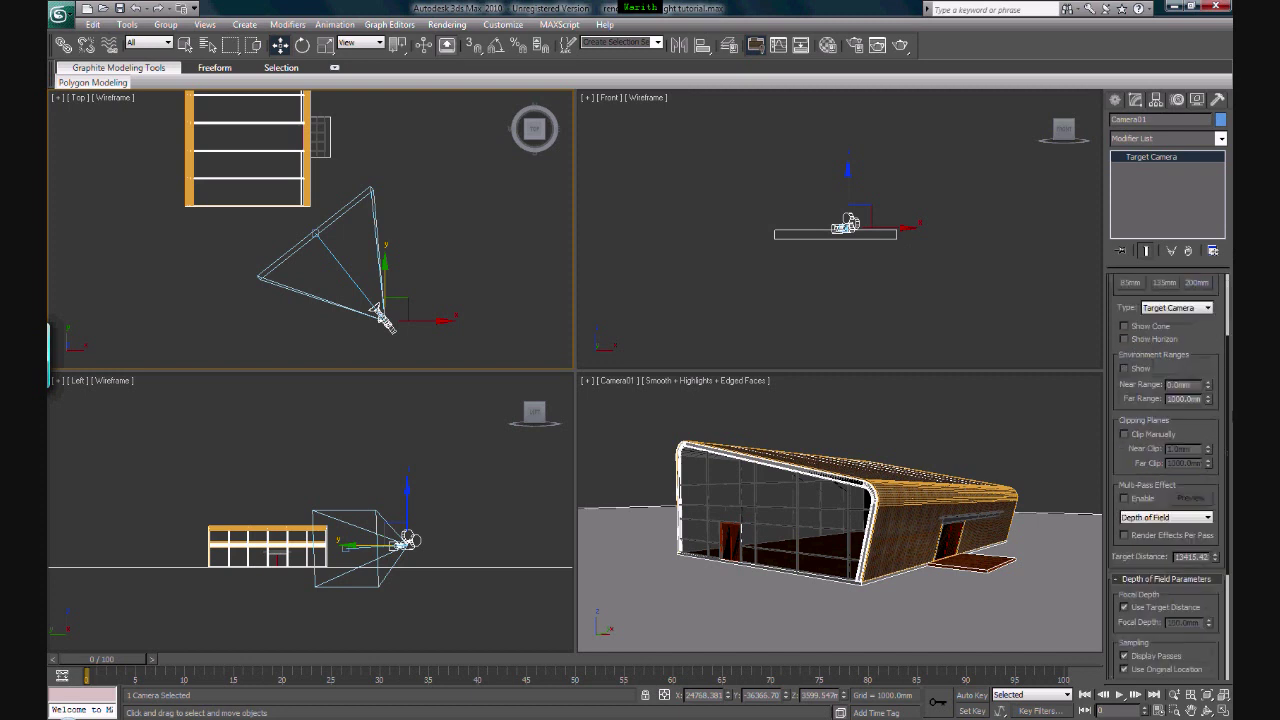
scroll(1154, 358, "up", 5)
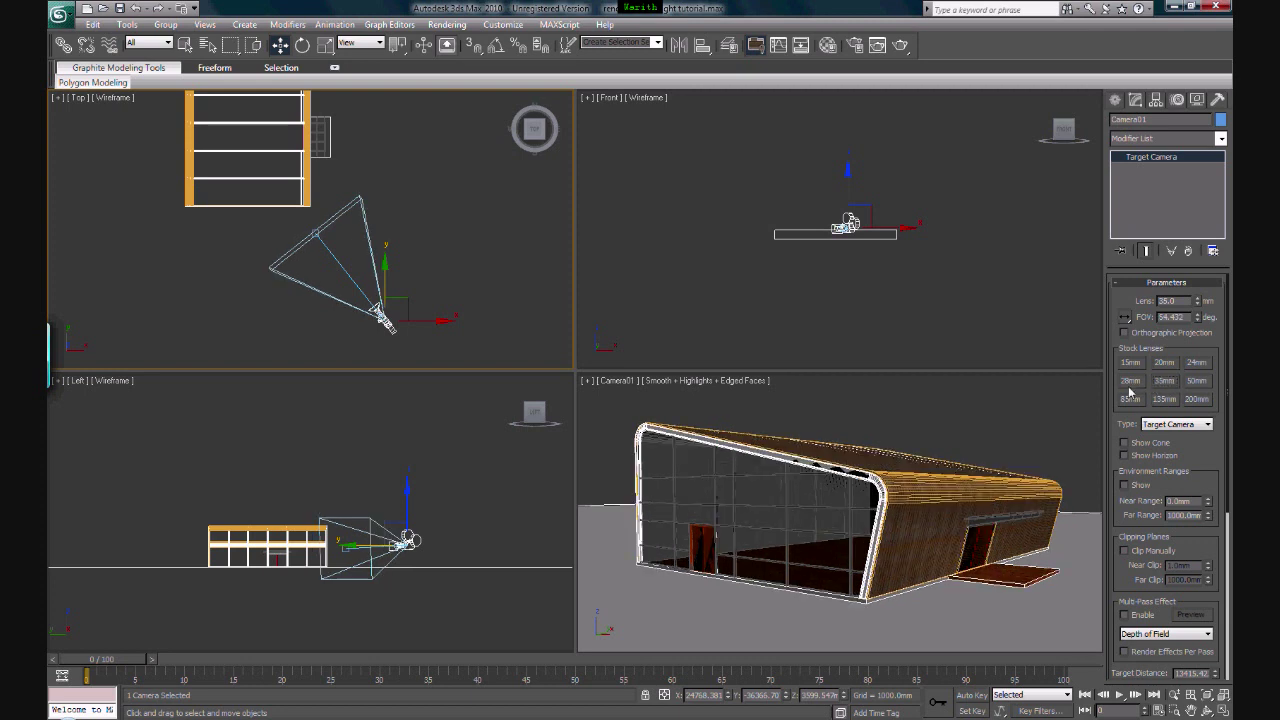
Try the 28, 24, 15 and 20 mm stock lenses on the camera
left_click(1130, 383)
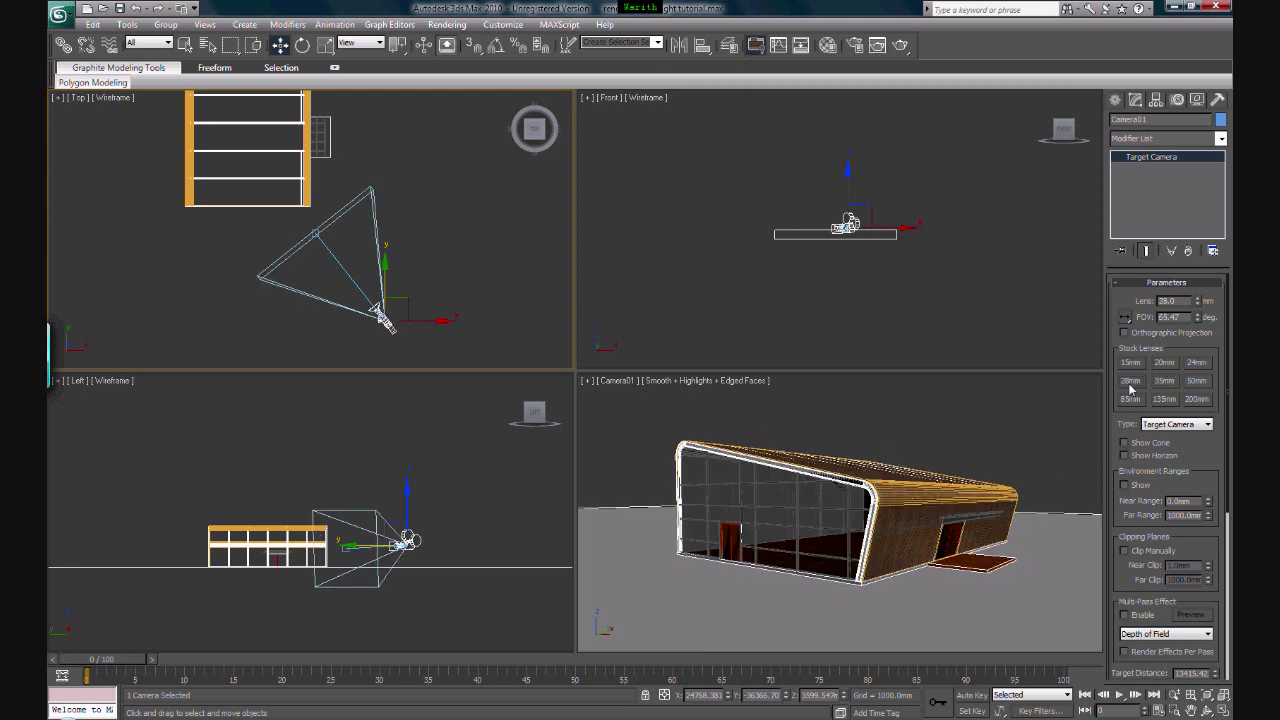
left_click(1199, 364)
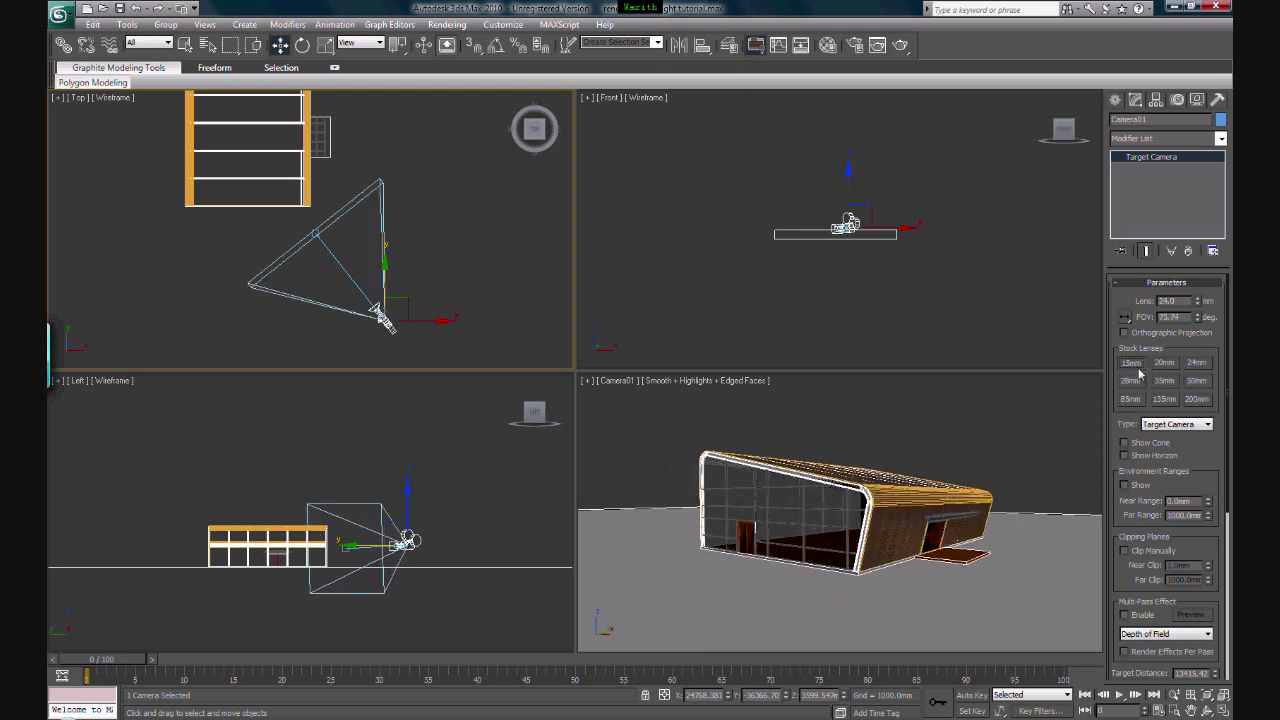
left_click(1131, 363)
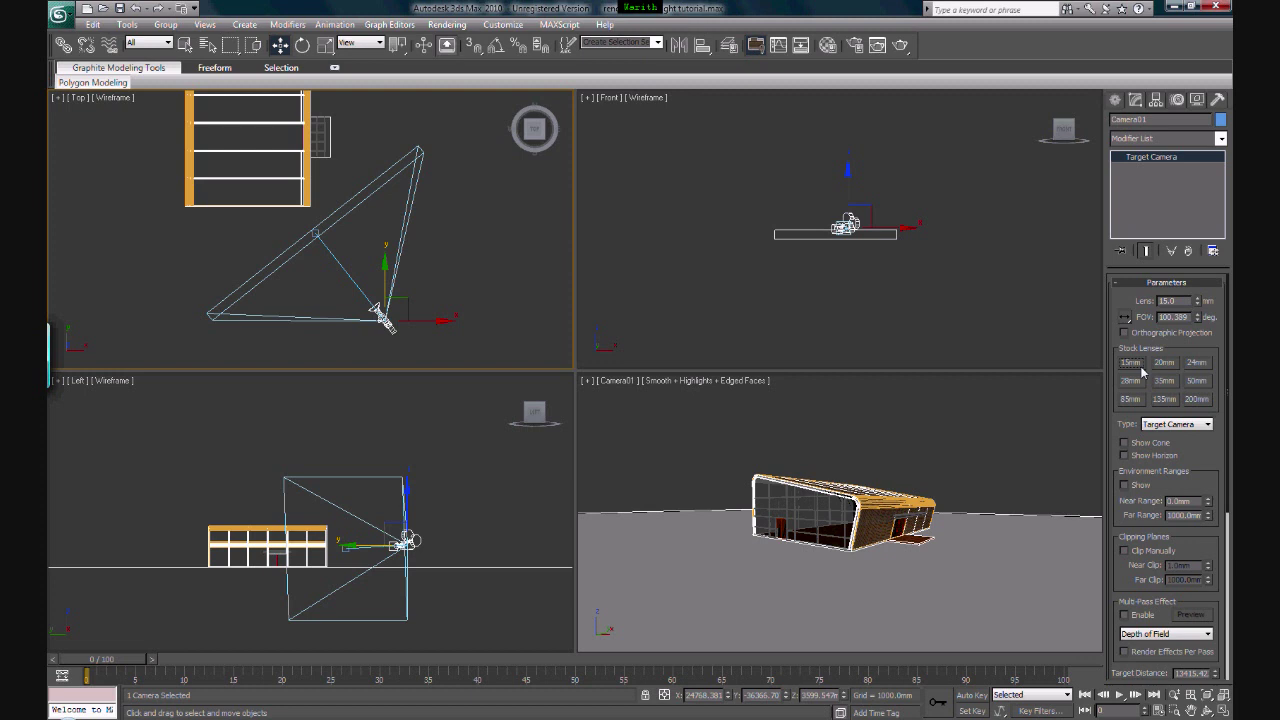
left_click(1164, 365)
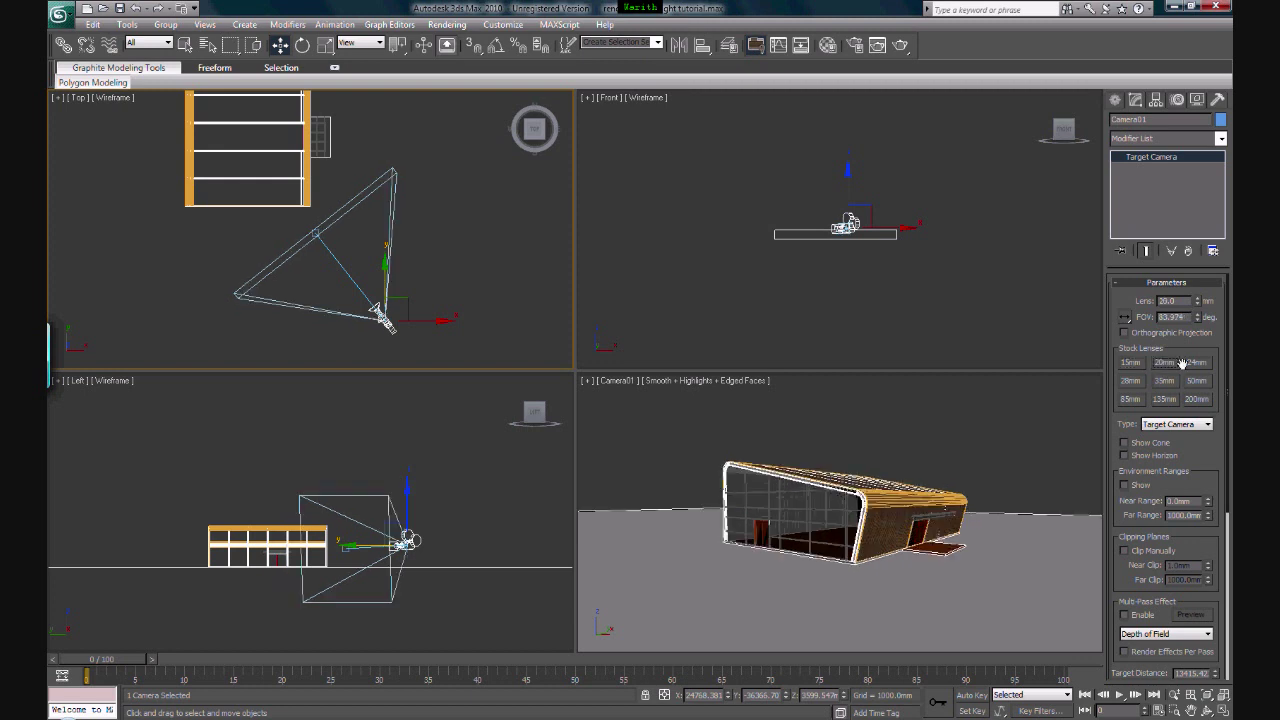
Compare the 35 mm and 200 mm stock lenses, and set the camera lens to 35 mm
left_click(1164, 381)
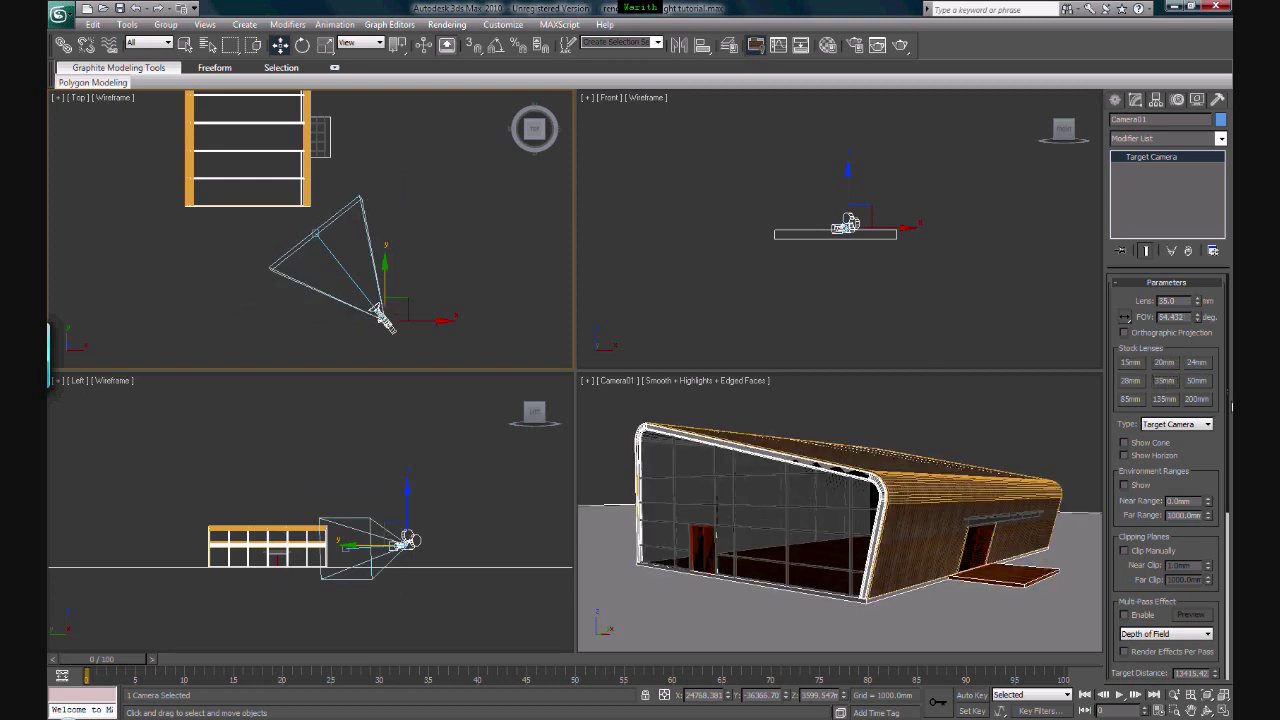
left_click(1196, 398)
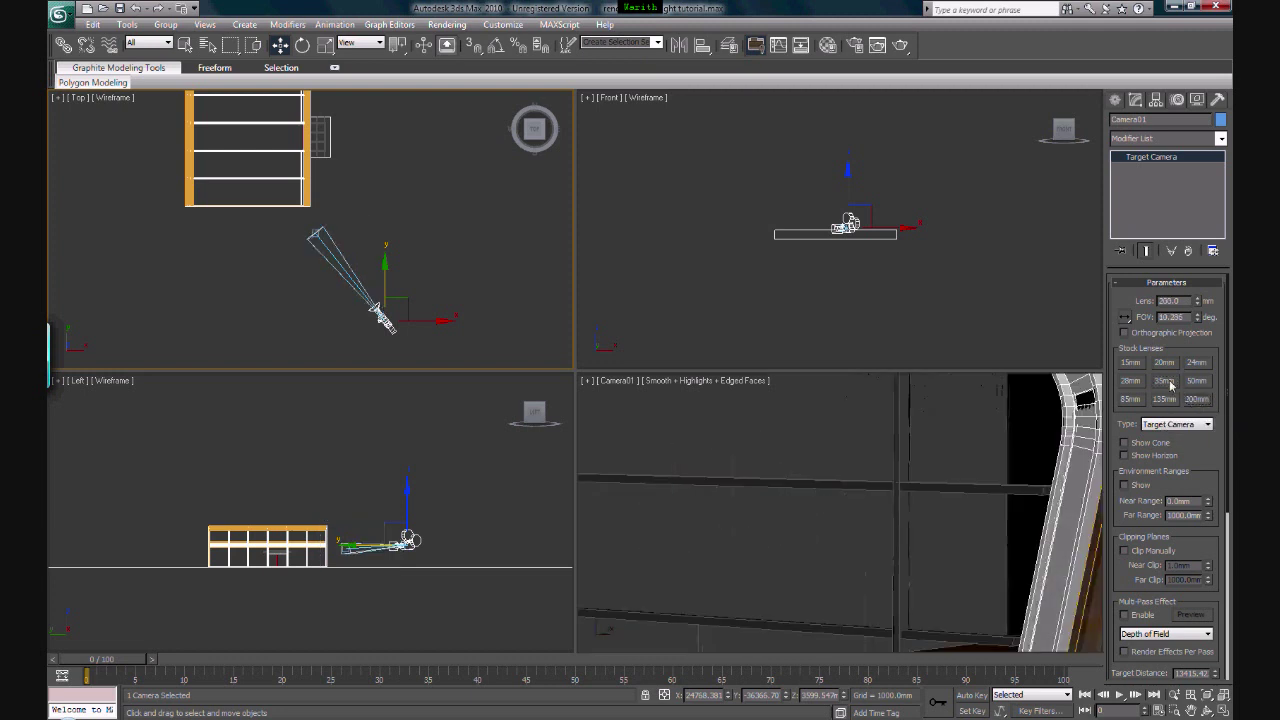
left_click(1164, 380)
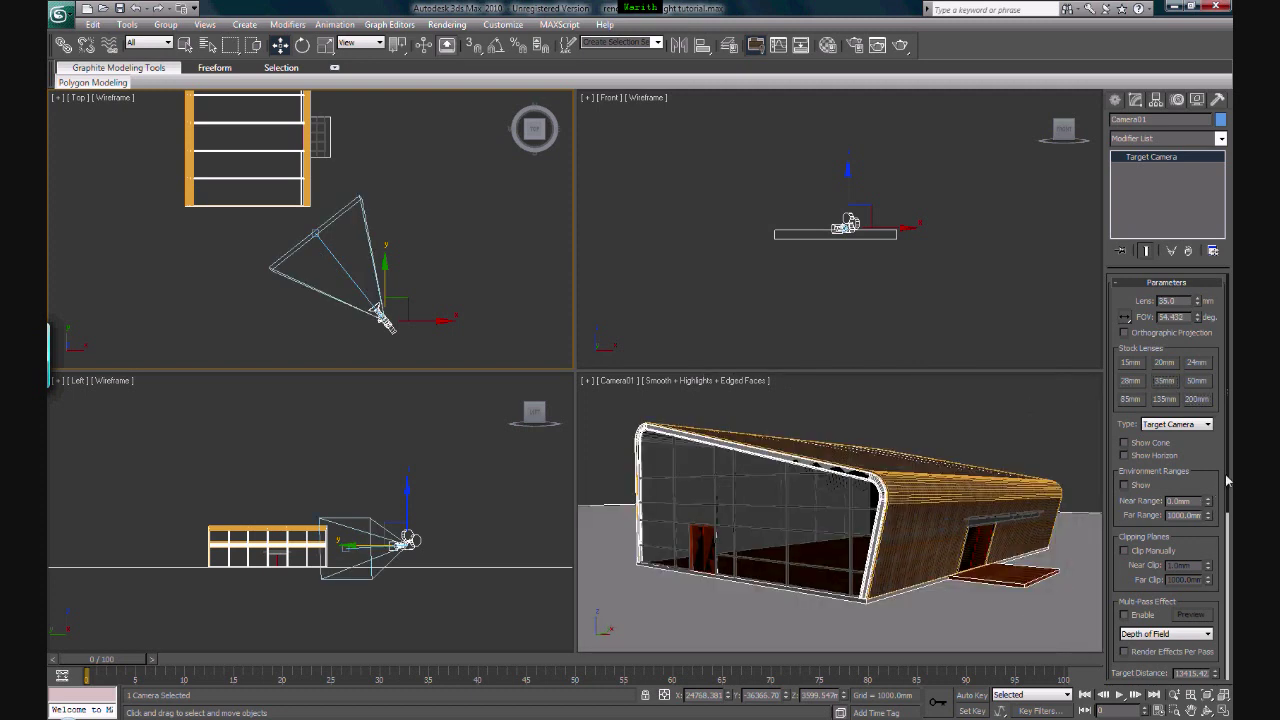
Review the camera's environment range, clipping plane, multi-pass effect and depth of field parameters
scroll(1228, 491, "down", 2)
scroll(1228, 527, "down", 2)
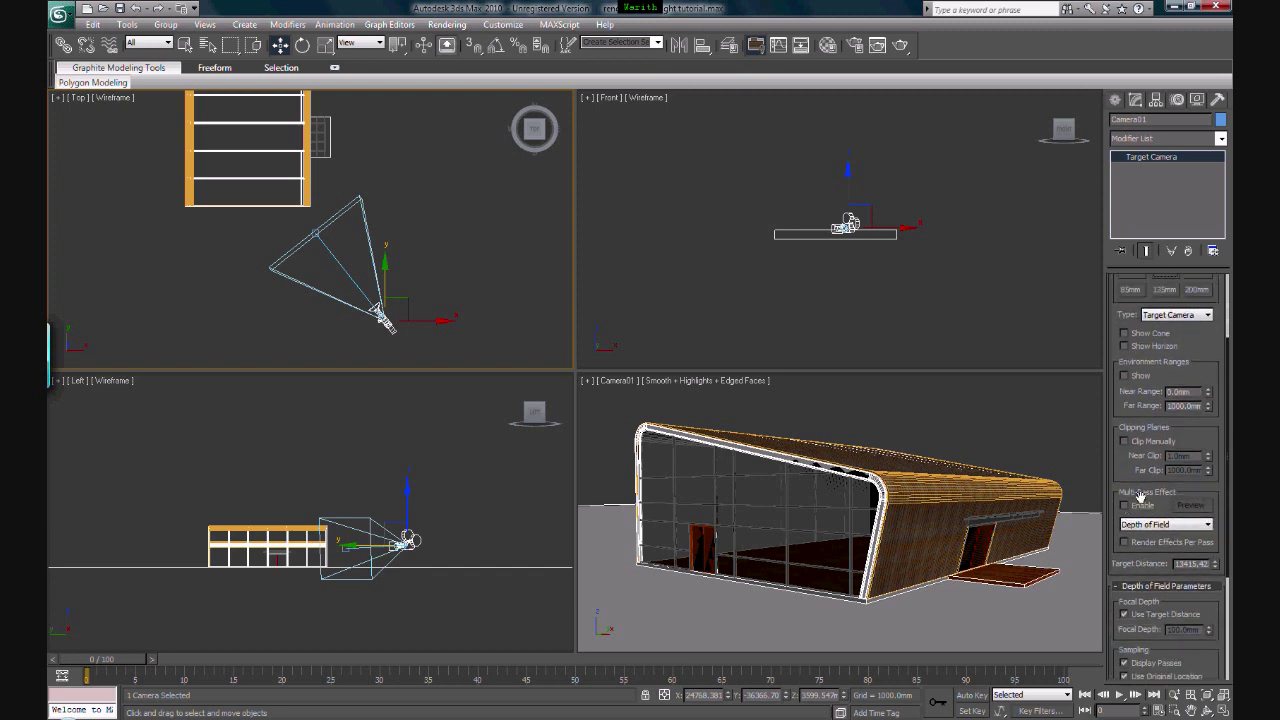
left_click(1140, 524)
scroll(1230, 537, "down", 2)
scroll(1231, 586, "down", 2)
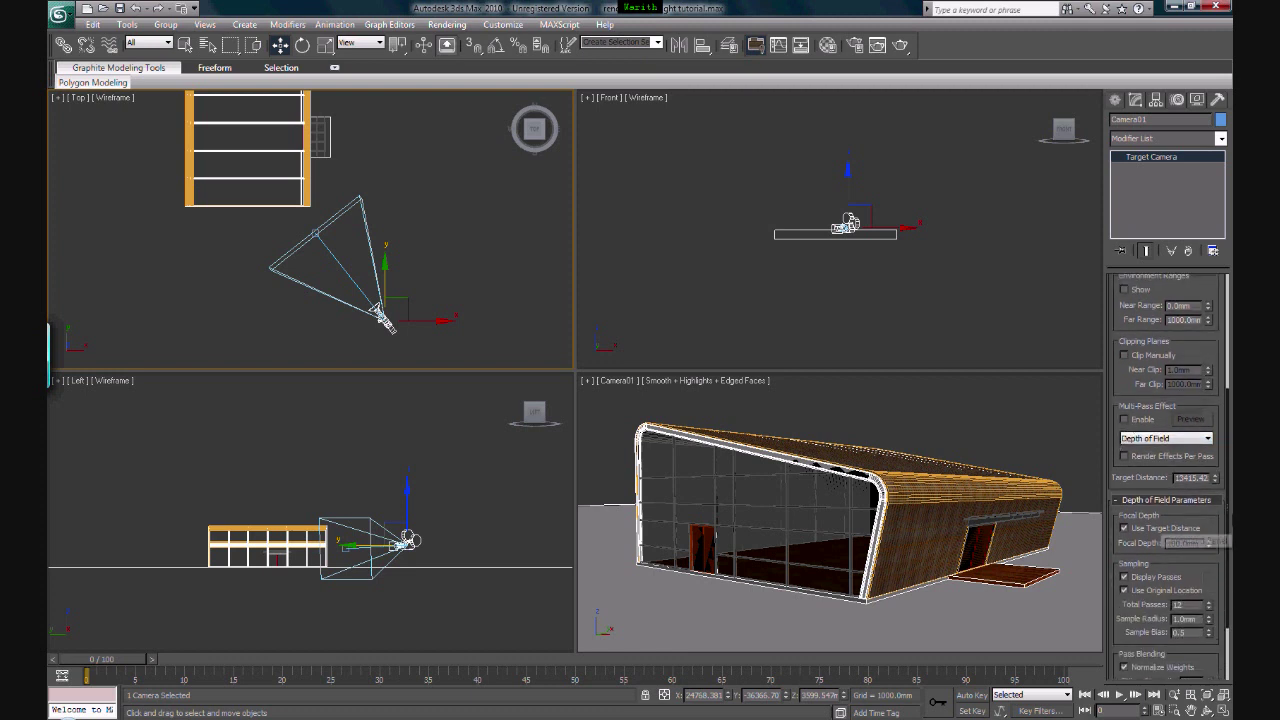
scroll(1230, 520, "down", 3)
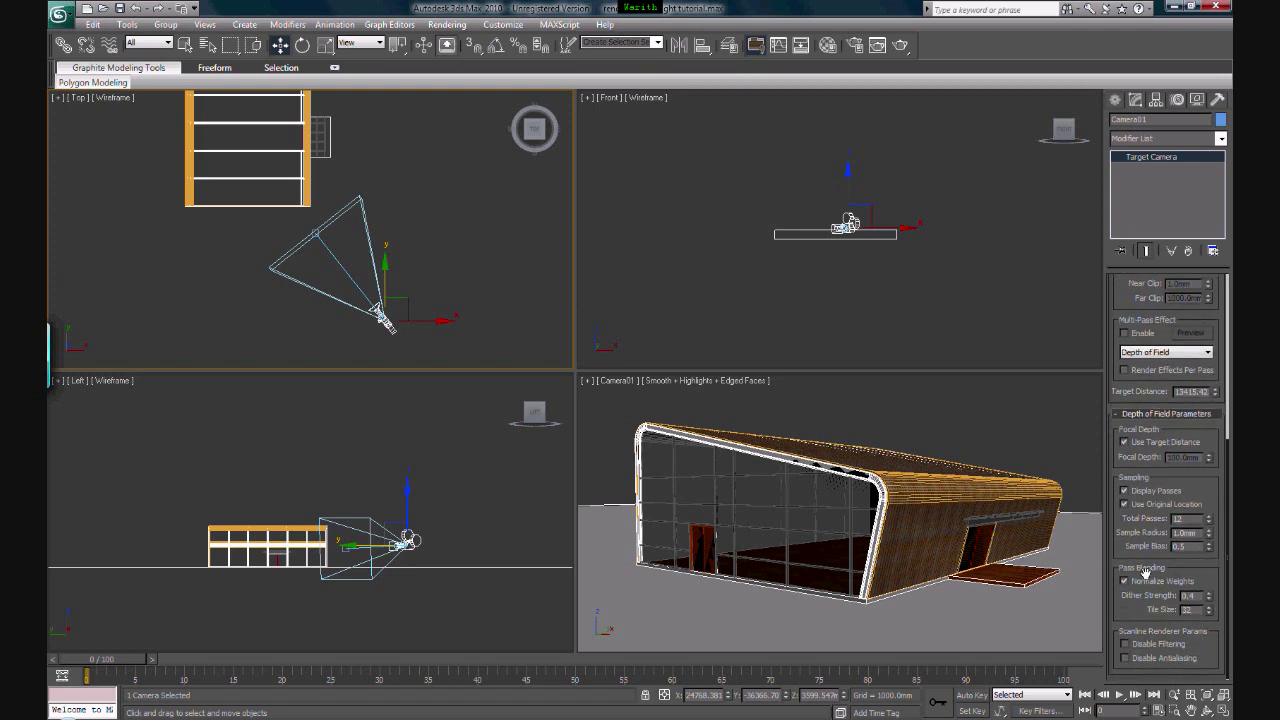
scroll(1229, 578, "up", 1)
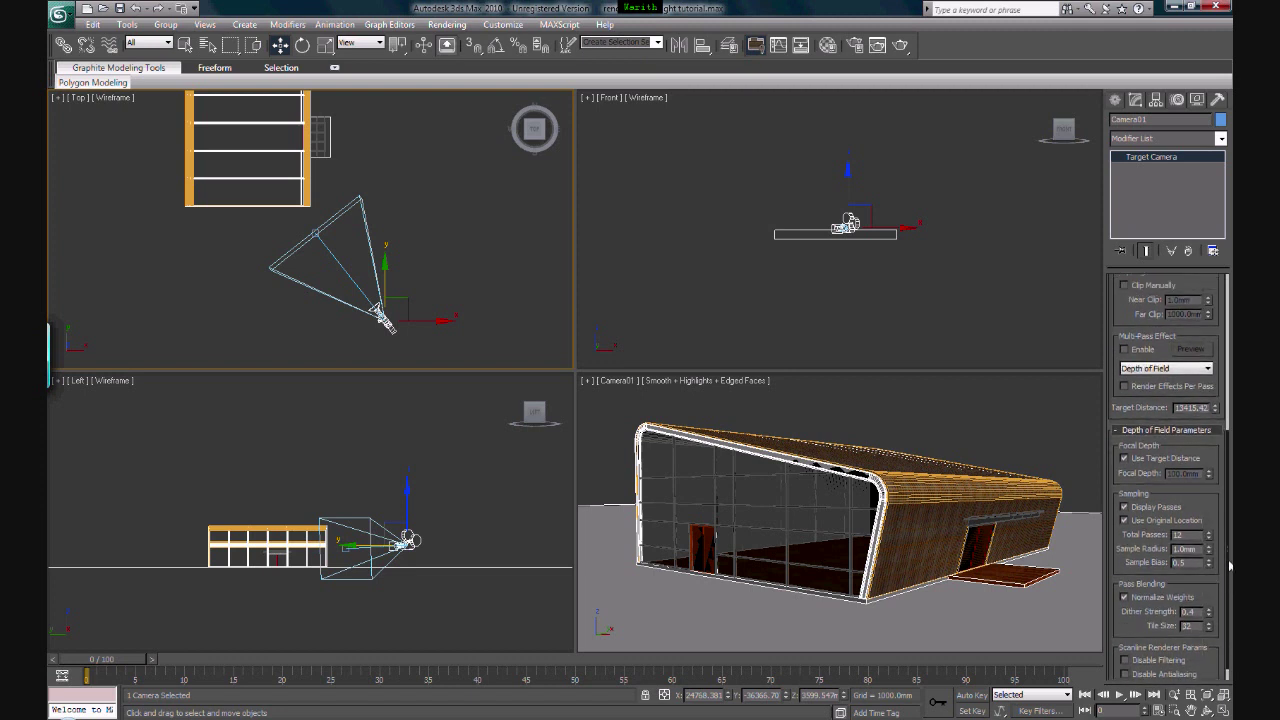
scroll(1229, 567, "up", 9)
Deselect the camera, make the Camera01 view active and open the render settings
left_click(965, 426)
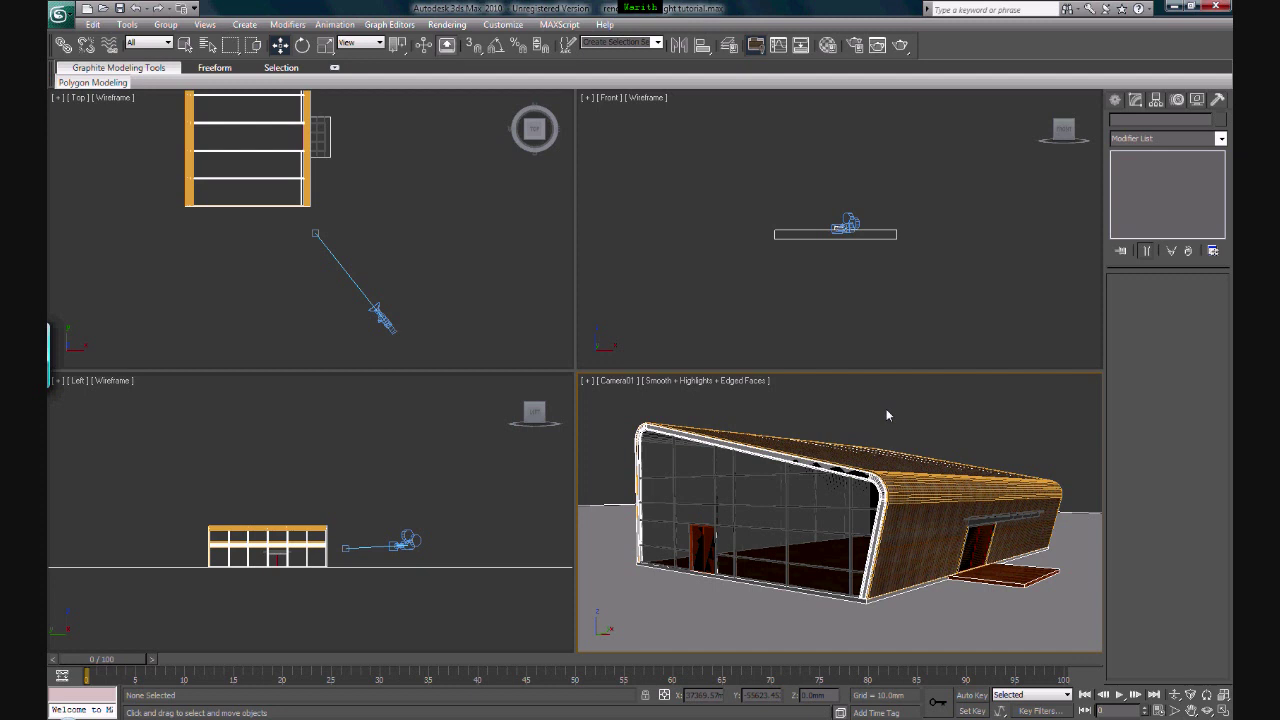
key("F10")
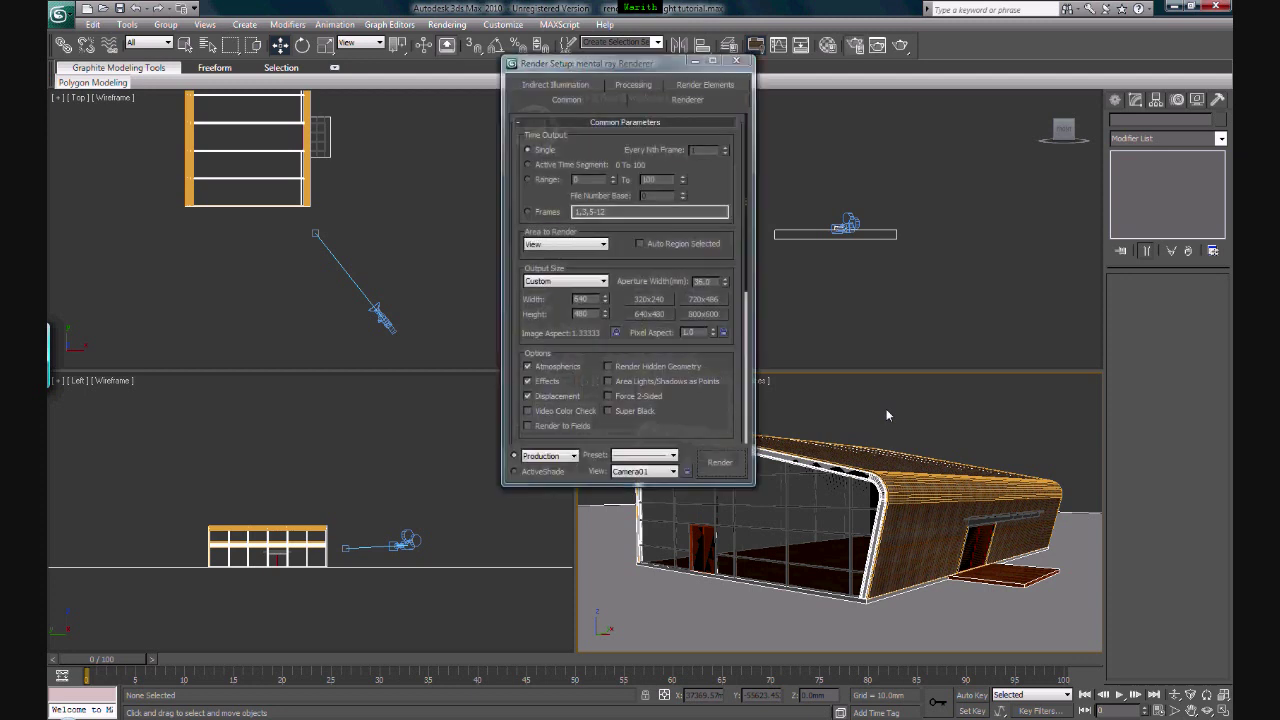
key("F10")
key("F10")
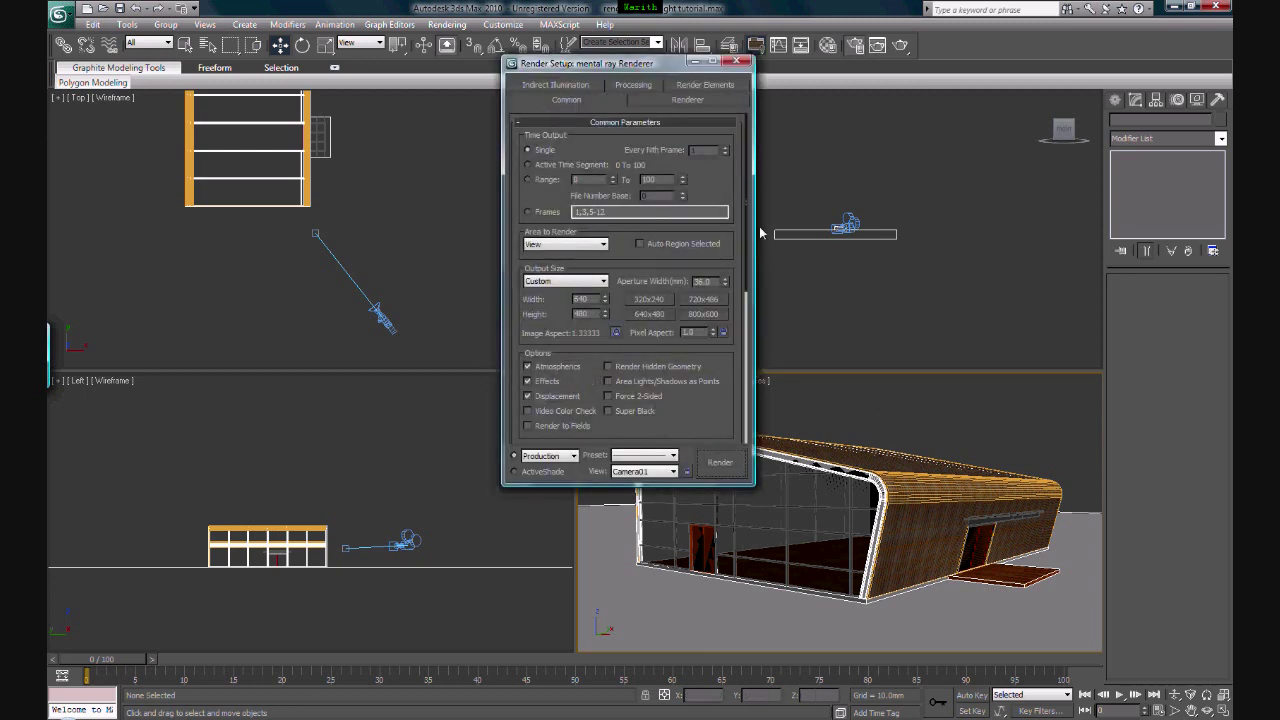
Set the render output width to 1500 with the 800x600 image aspect locked, and check the assigned renderers
left_click_drag(748, 225, 746, 263)
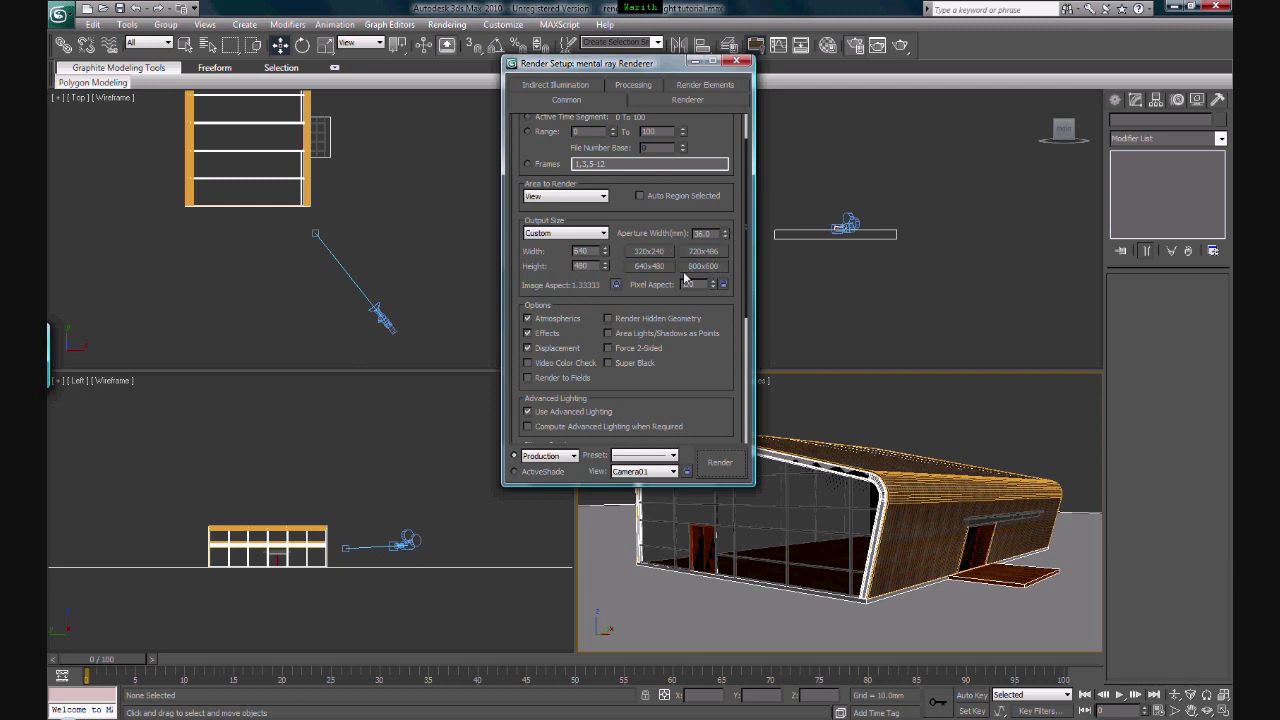
left_click(698, 267)
left_click(617, 285)
left_click(617, 284)
left_click(618, 286)
double_click(590, 251)
type("1300")
key("Return")
mouse_move(746, 253)
left_mouse_down()
mouse_move(748, 305)
mouse_move(750, 234)
left_mouse_up()
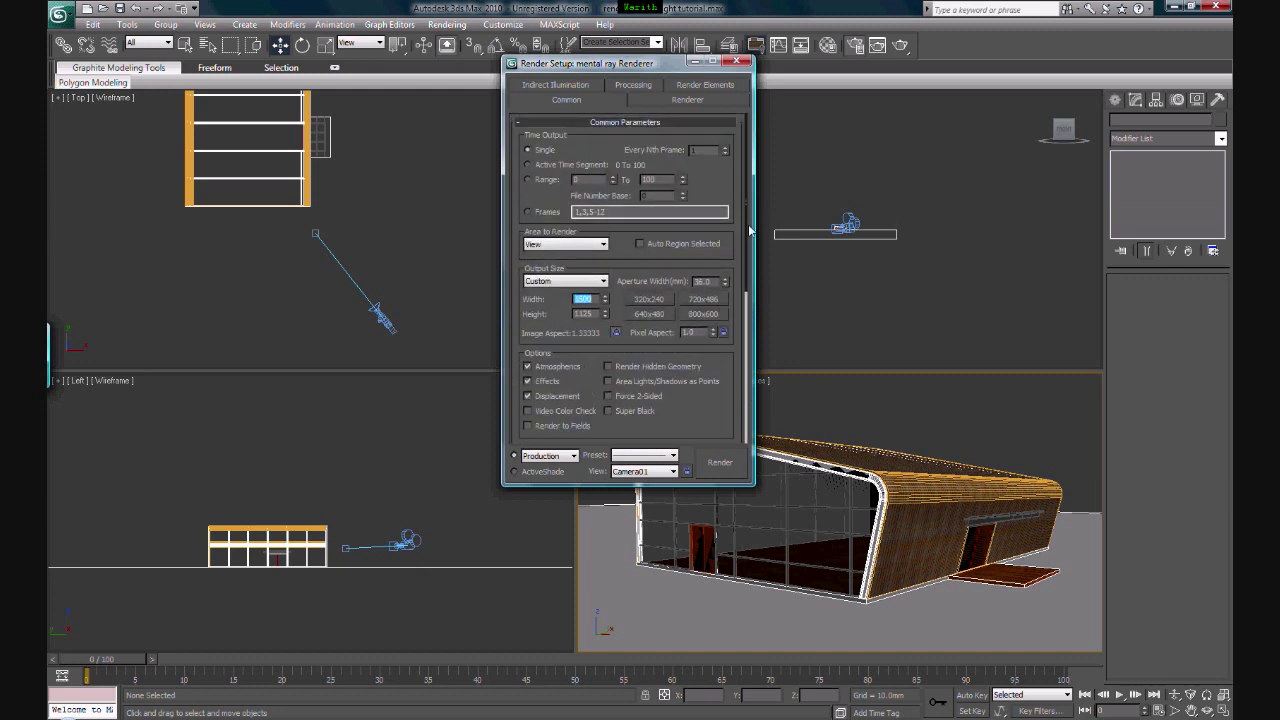
scroll(749, 231, "down", 5)
left_click(713, 434)
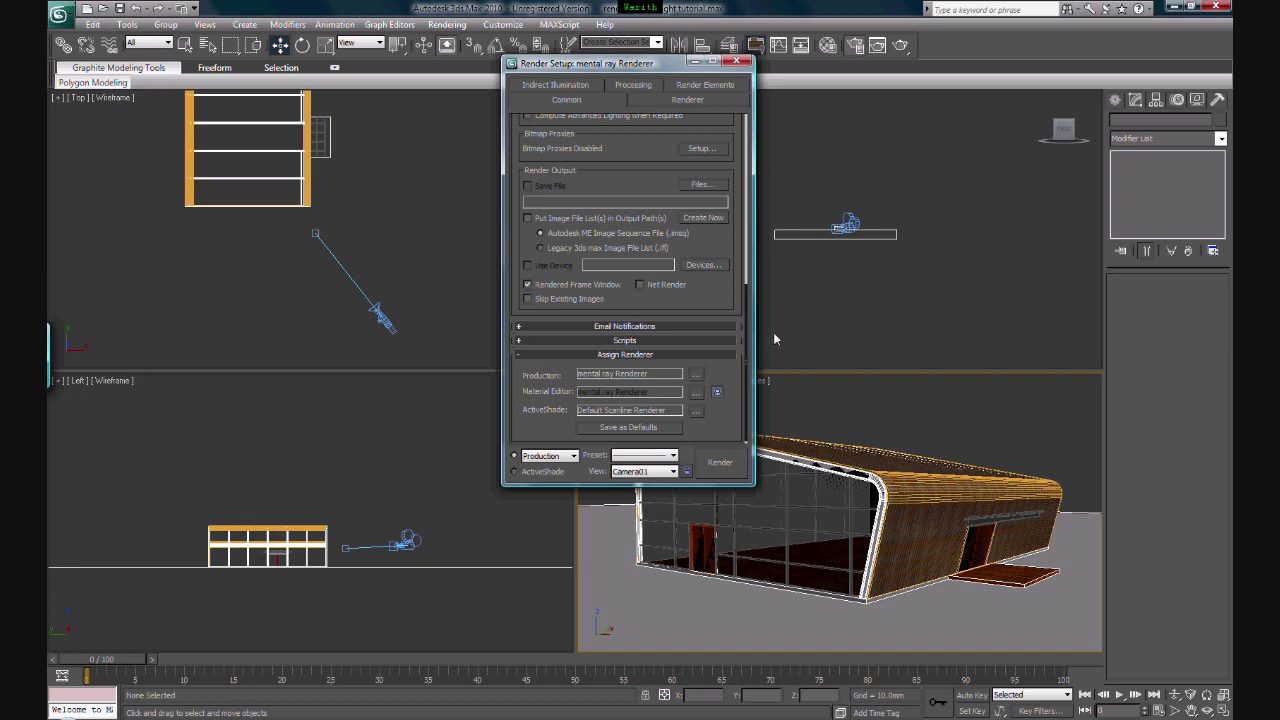
scroll(745, 336, "up", 5)
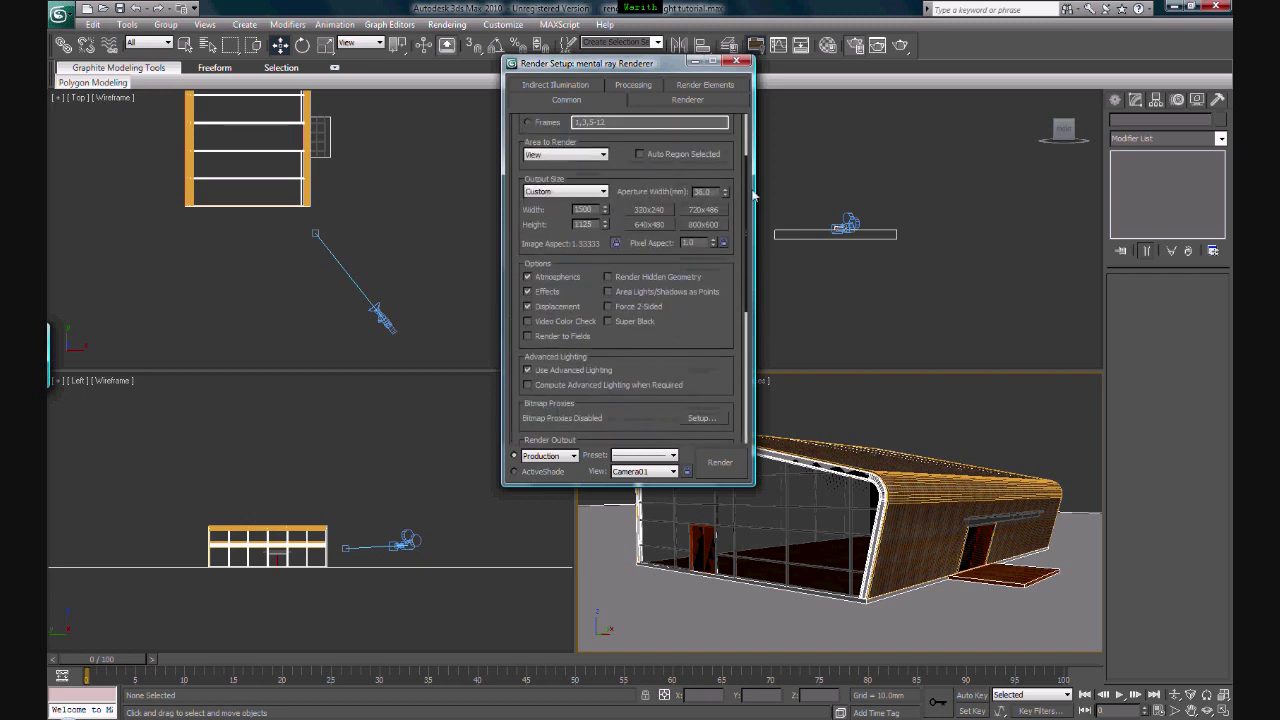
Set the Final Gather precision preset to Low in the indirect illumination settings
left_click(586, 86)
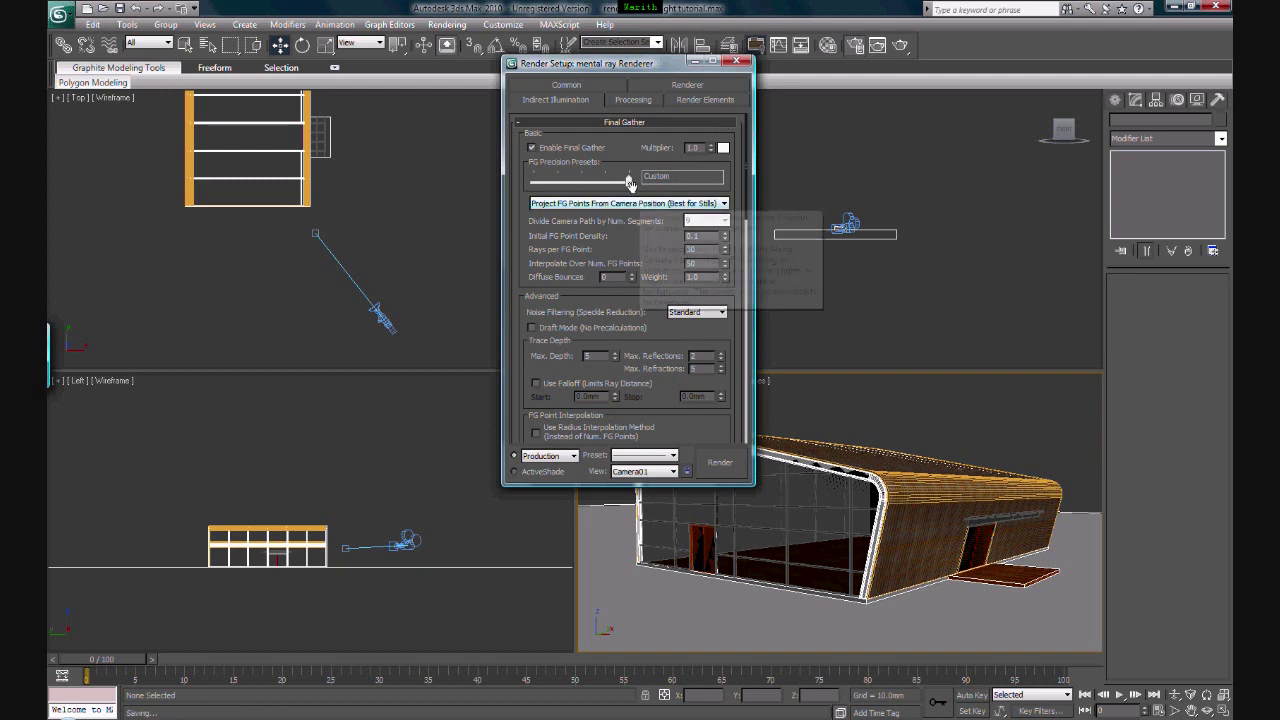
left_click_drag(595, 182, 561, 178)
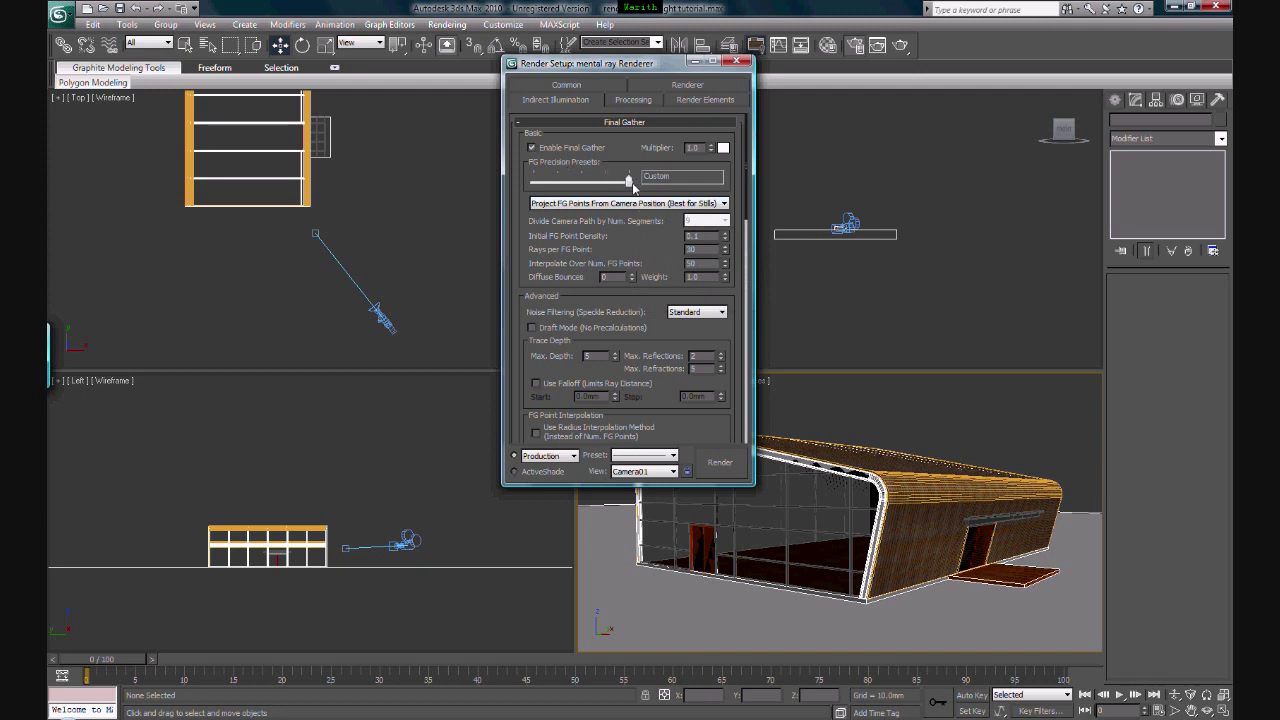
mouse_move(631, 186)
left_mouse_down()
mouse_move(566, 187)
mouse_move(629, 182)
left_mouse_up()
left_click_drag(629, 182, 560, 184)
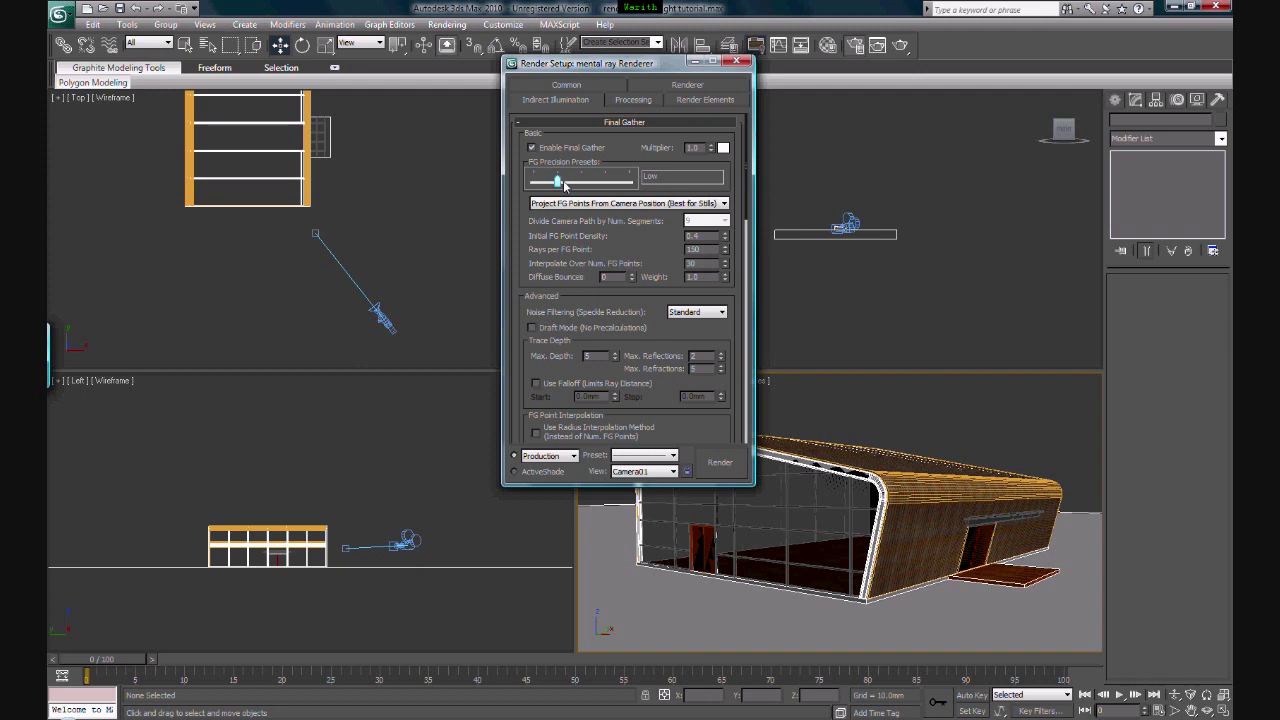
left_click_drag(565, 185, 577, 186)
mouse_move(581, 181)
left_mouse_down()
mouse_move(604, 181)
mouse_move(557, 184)
left_mouse_up()
Enable Global Illumination and review its parameters alongside the Final Gather settings
left_click_drag(745, 155, 740, 245)
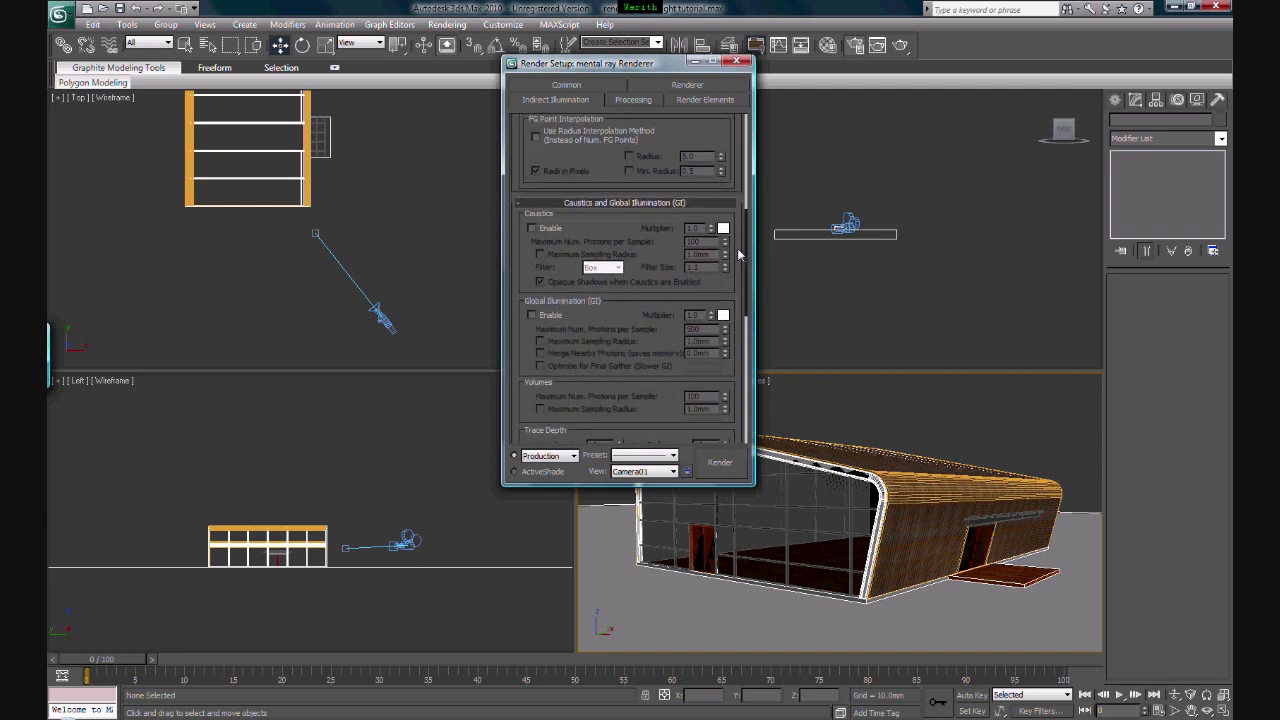
left_click(533, 316)
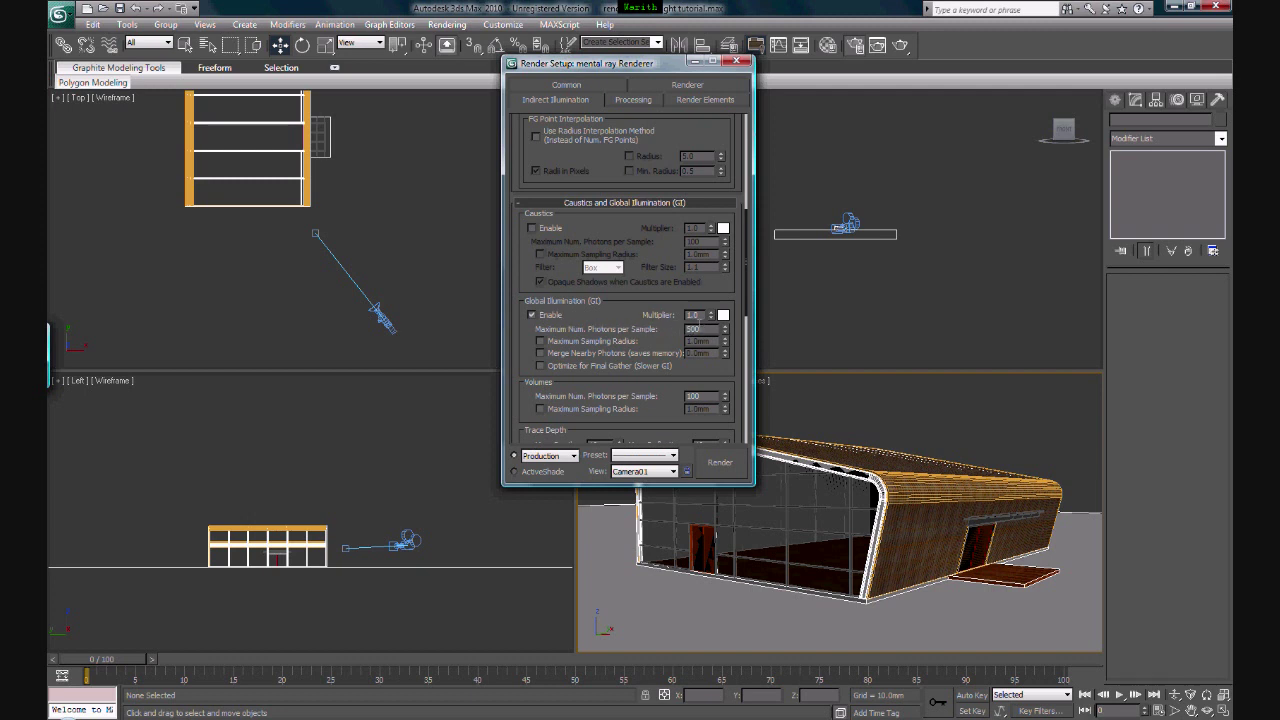
double_click(694, 315)
scroll(700, 250, "up", 5)
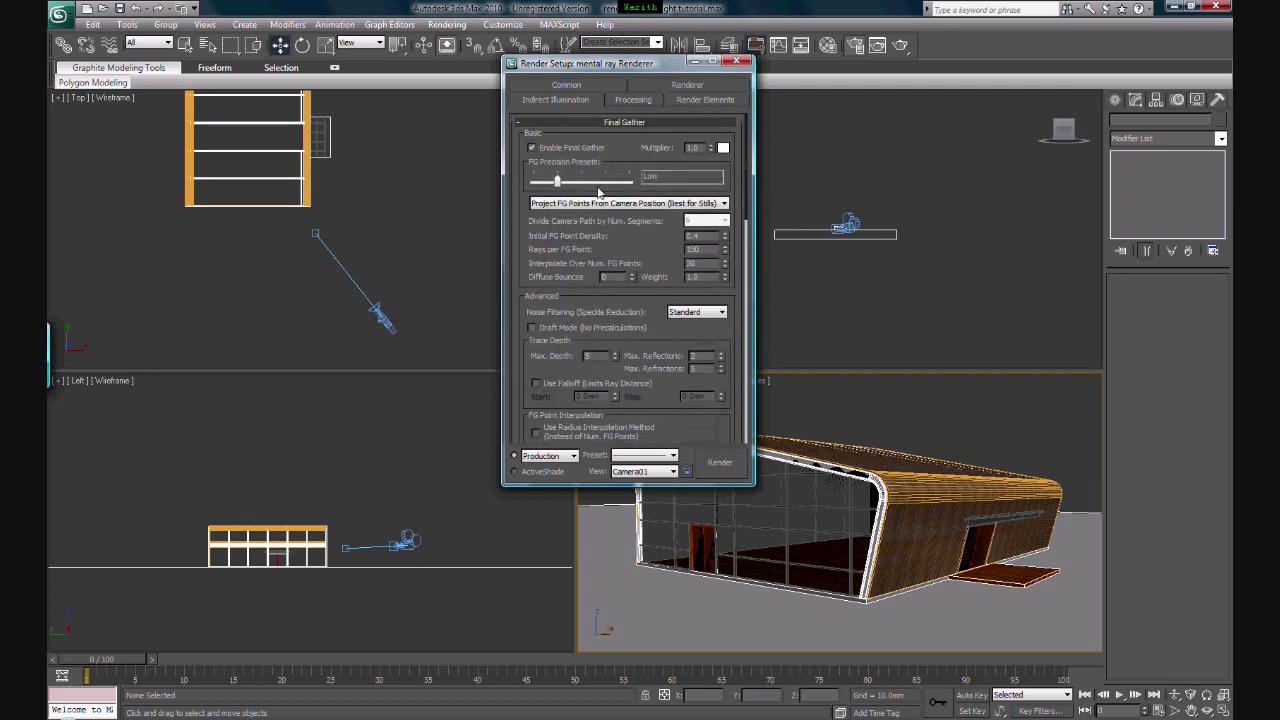
scroll(744, 252, "down", 3)
scroll(744, 252, "down", 5)
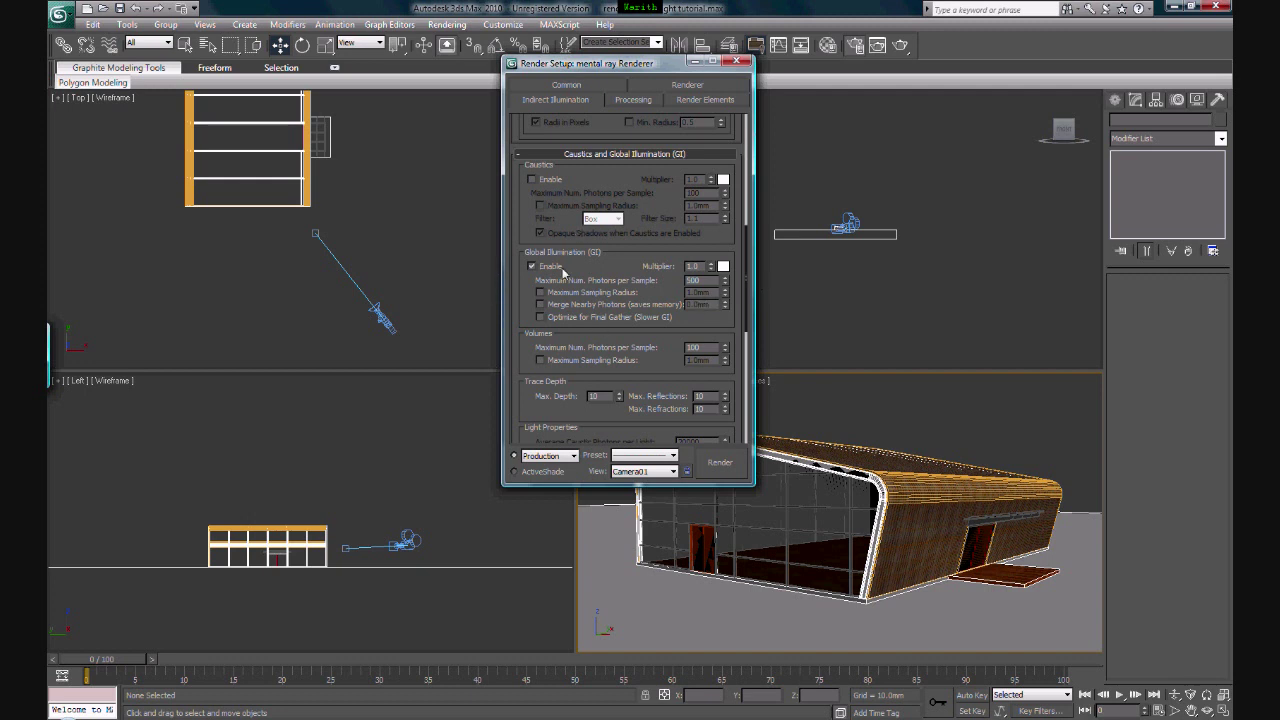
left_click_drag(747, 259, 755, 139)
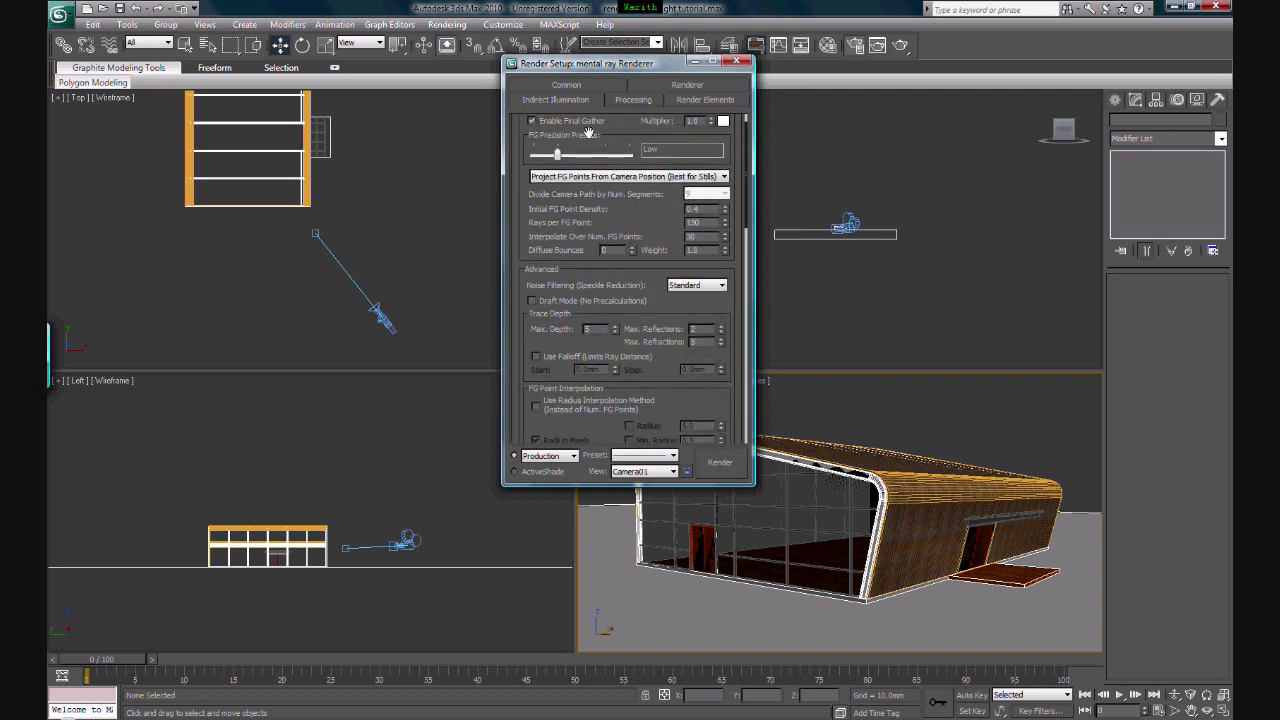
left_click_drag(748, 142, 747, 265)
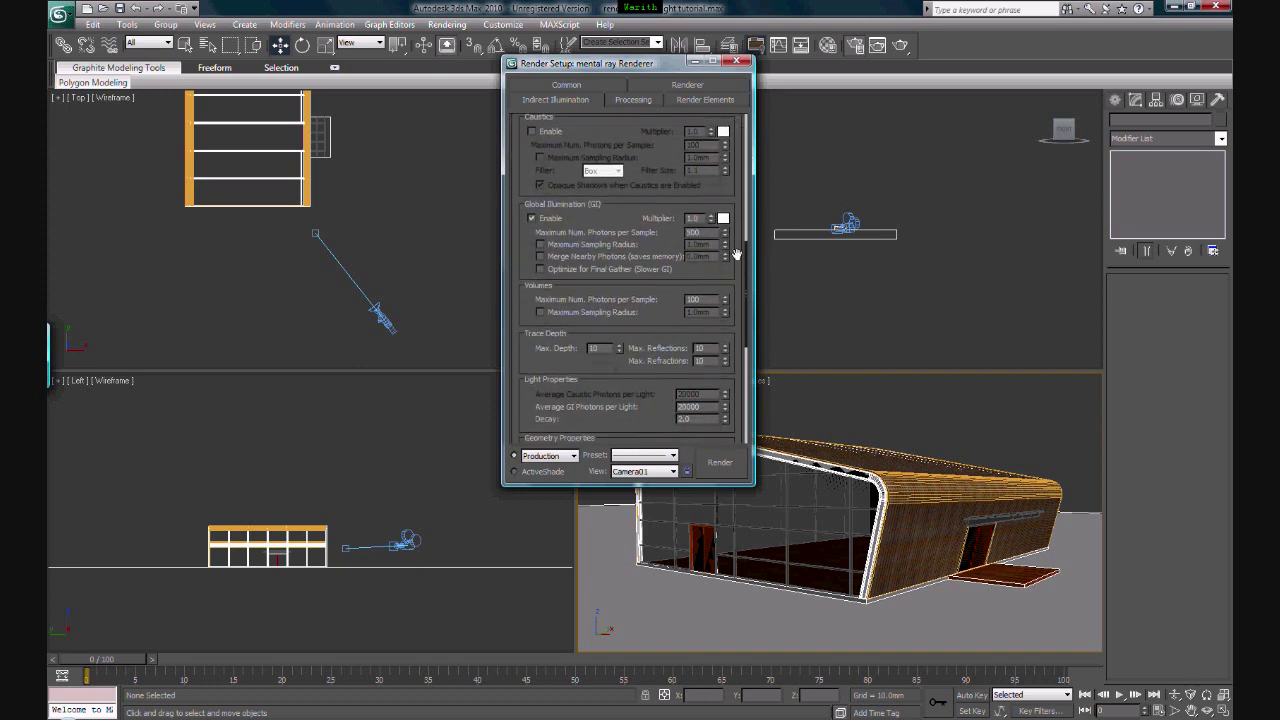
left_click(545, 221)
Render the Camera01 view with mental ray, accepting the renderer's error prompt to continue
left_click_drag(680, 62, 570, 71)
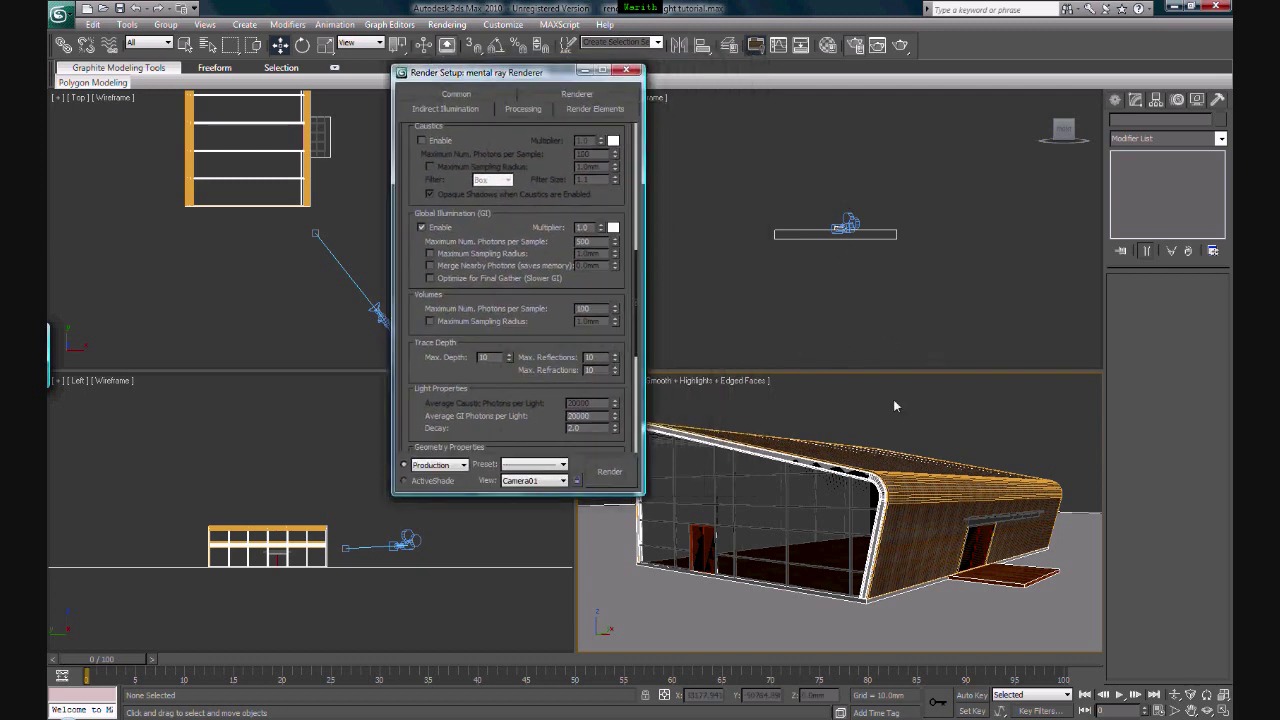
left_click(830, 422)
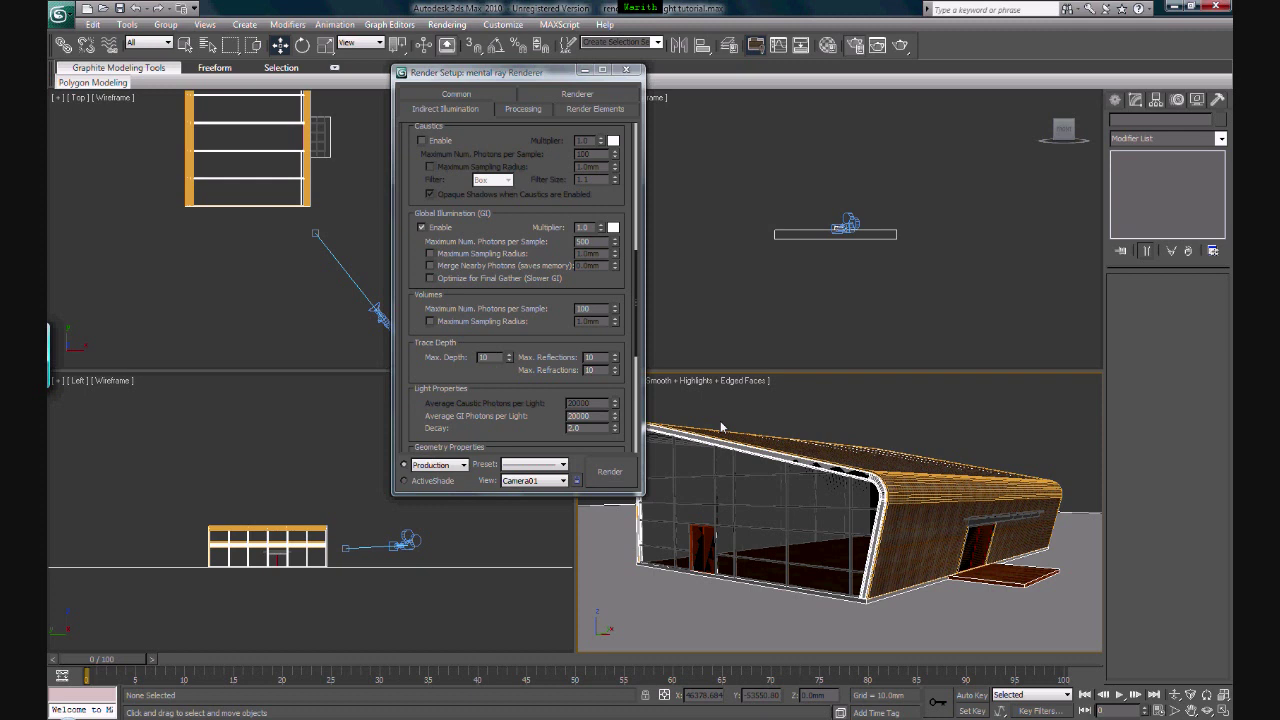
left_click(611, 473)
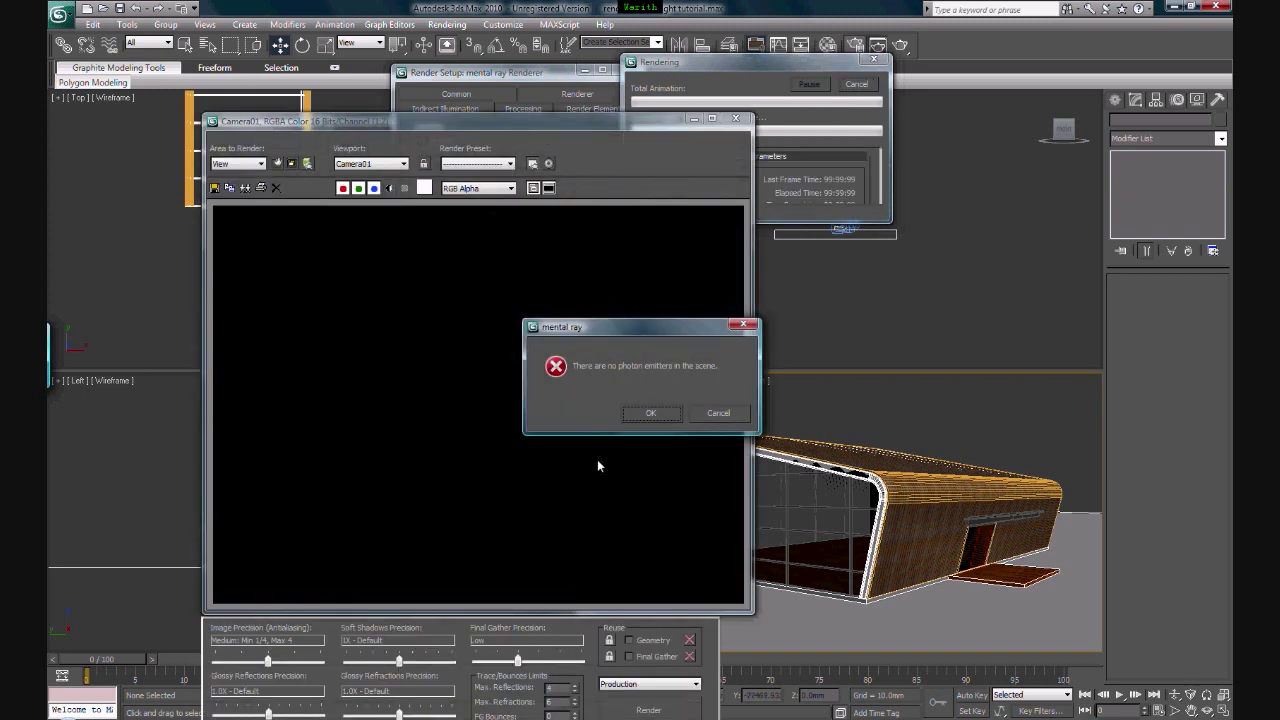
left_click_drag(690, 326, 885, 257)
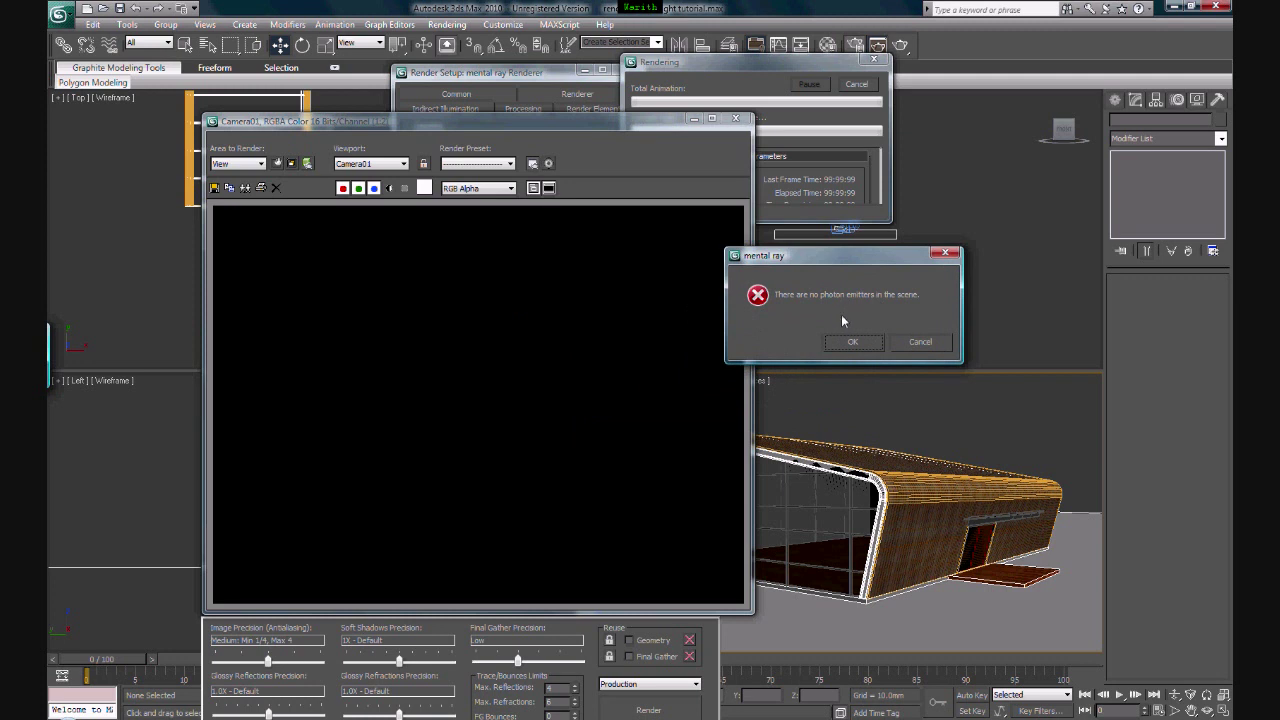
left_click(845, 341)
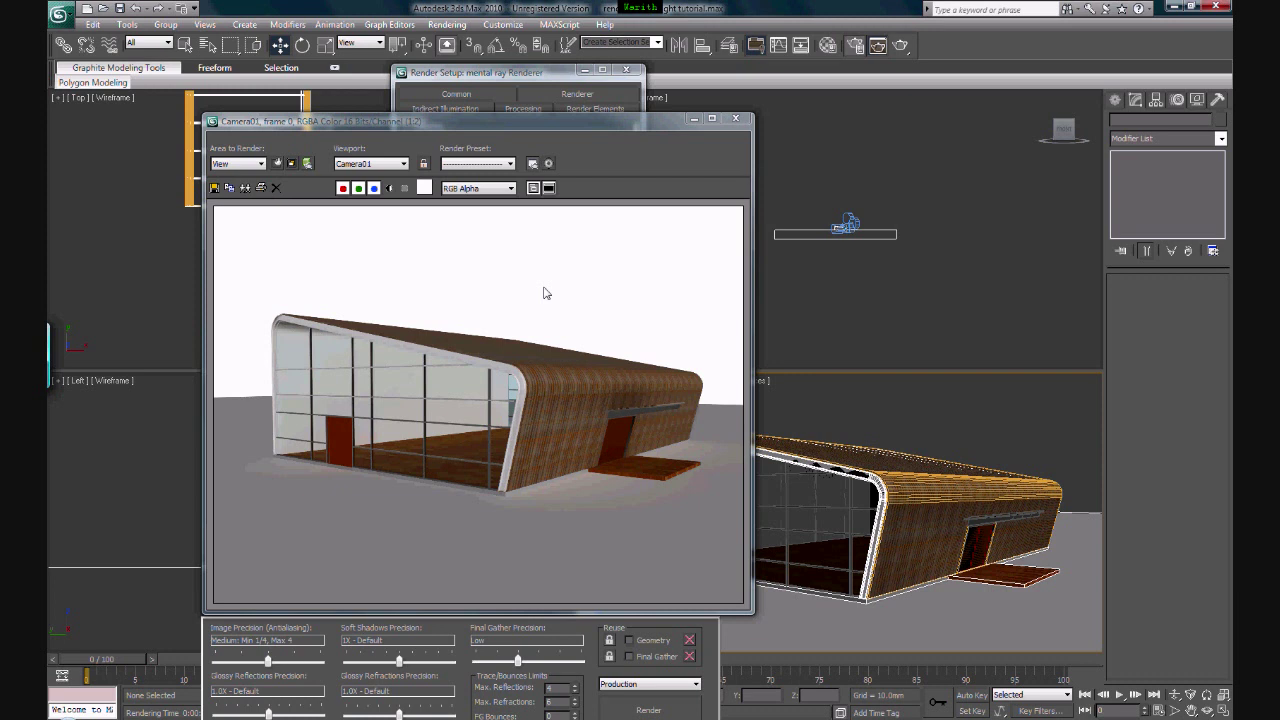
Inspect the rendered building image, and close the rendered frame and the render settings
left_click_drag(549, 125, 627, 79)
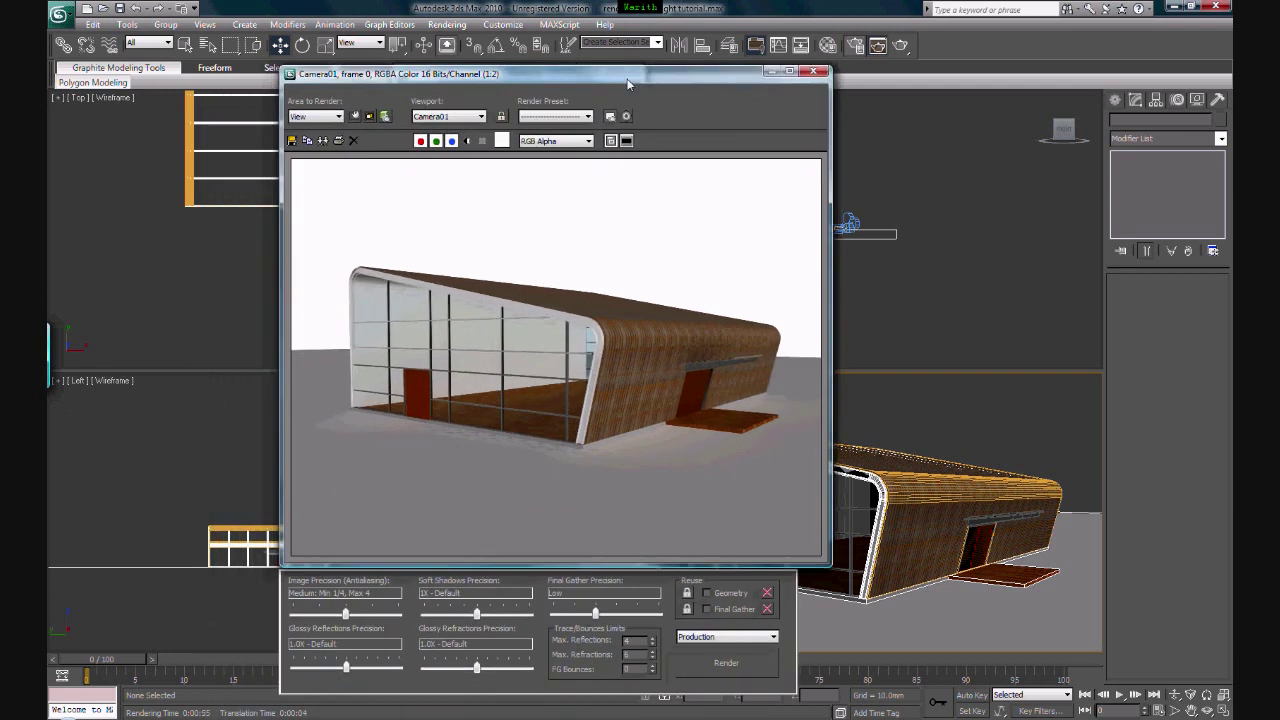
left_click(821, 75)
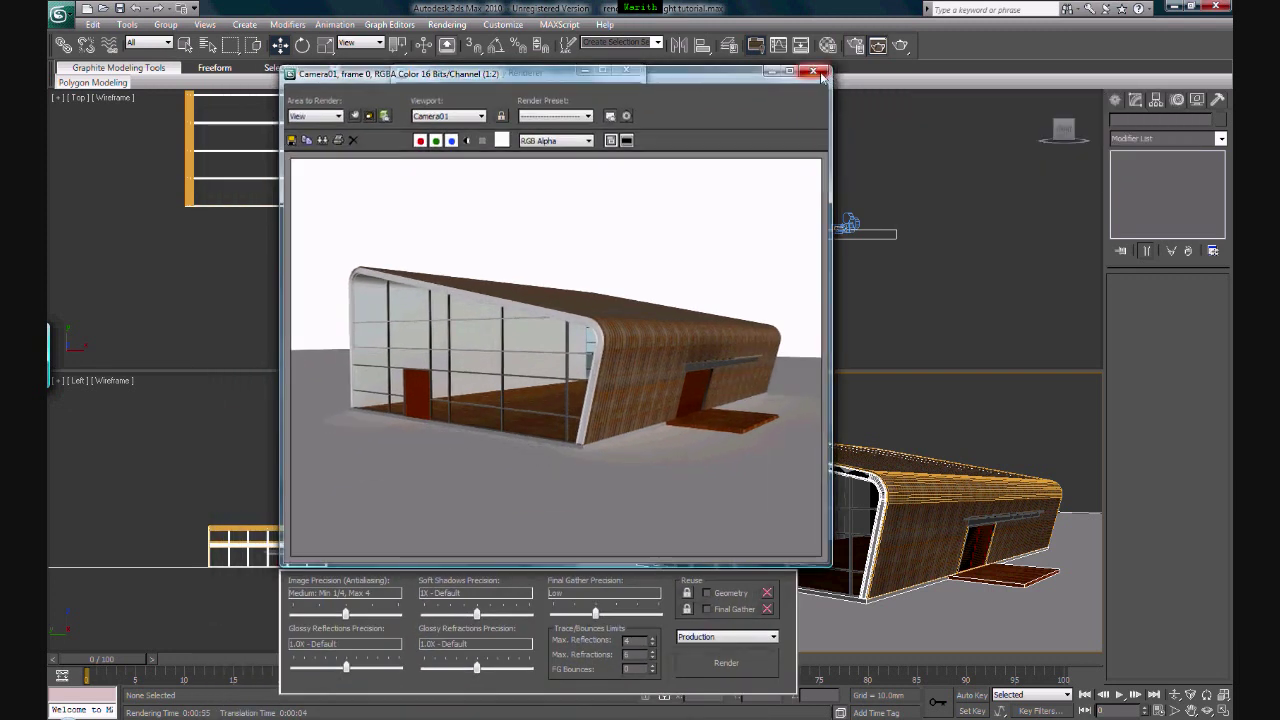
left_click(627, 71)
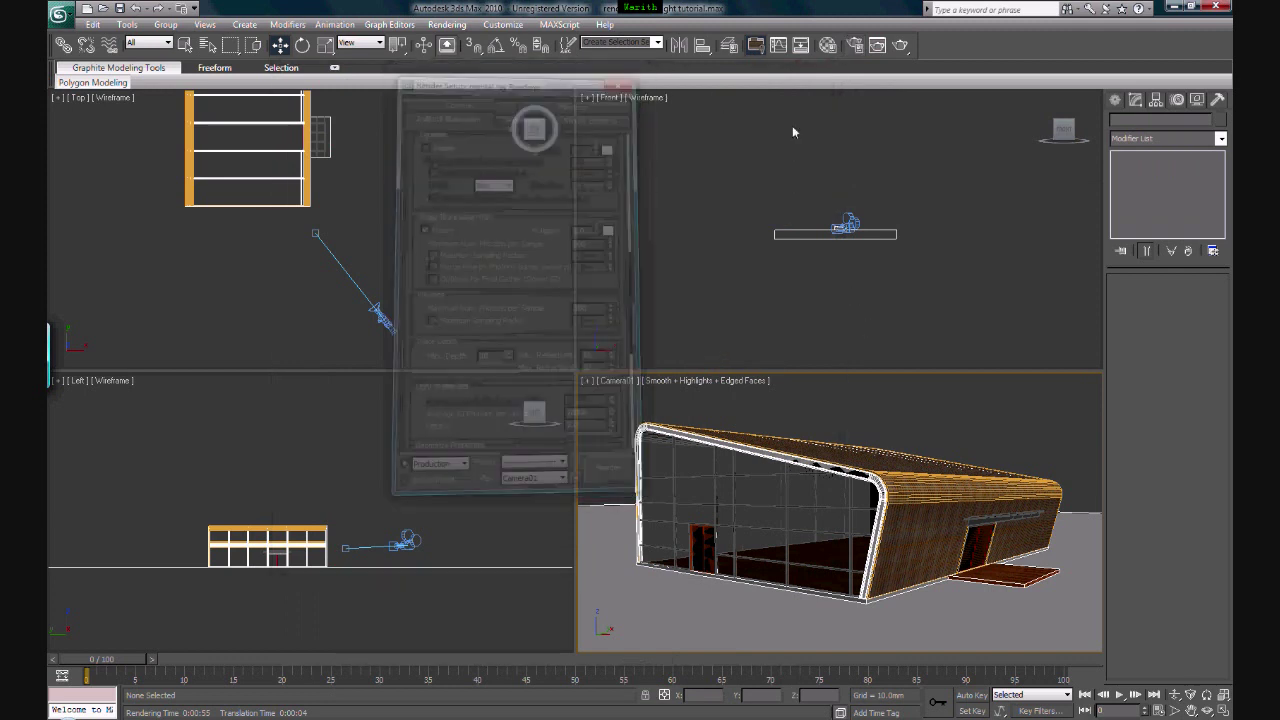